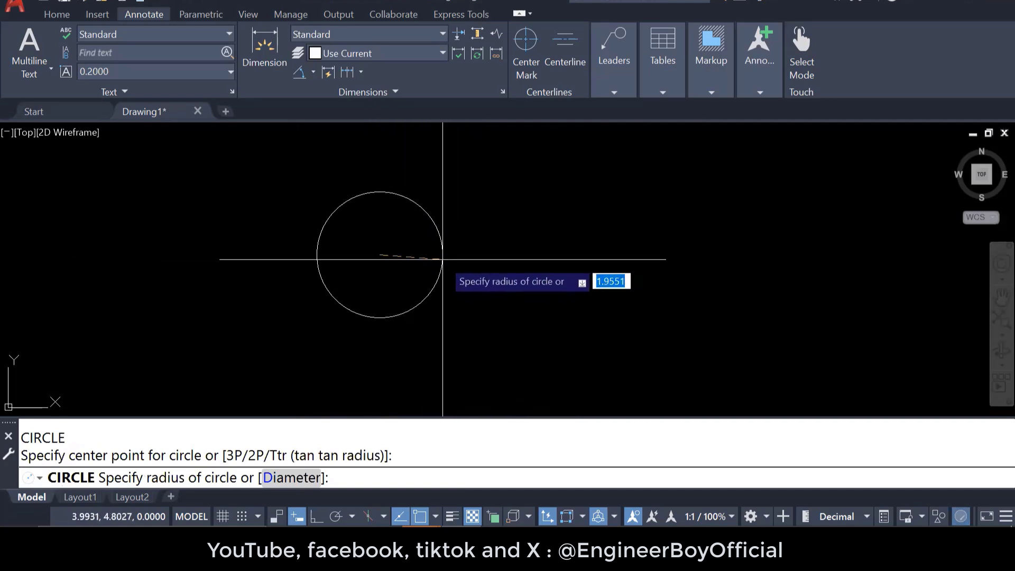
Finish the first circle at a radius of about 1.96 and draw a second circle of radius 4 to its right.
click(443, 259)
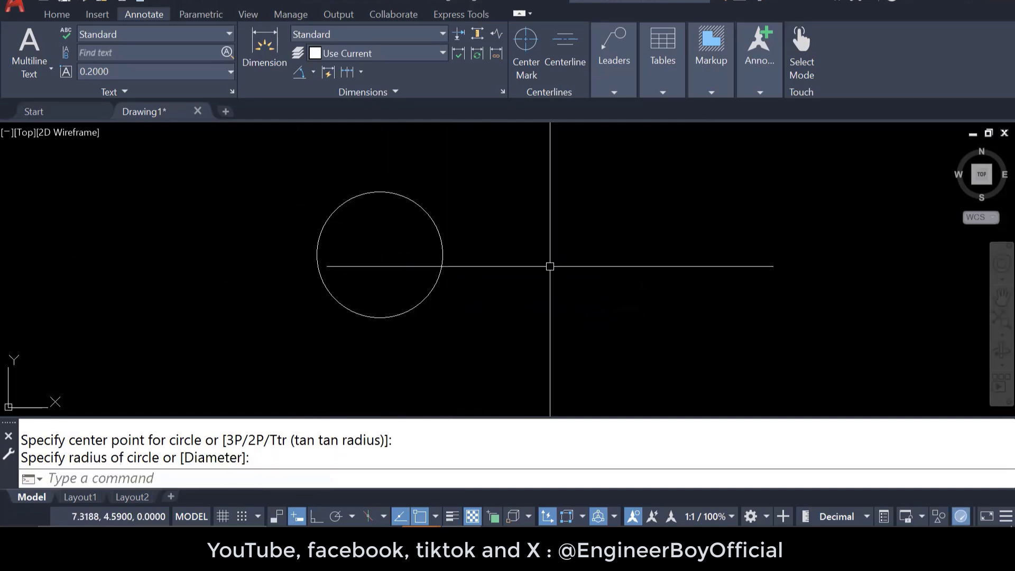
middle_drag(481, 237, 324, 249)
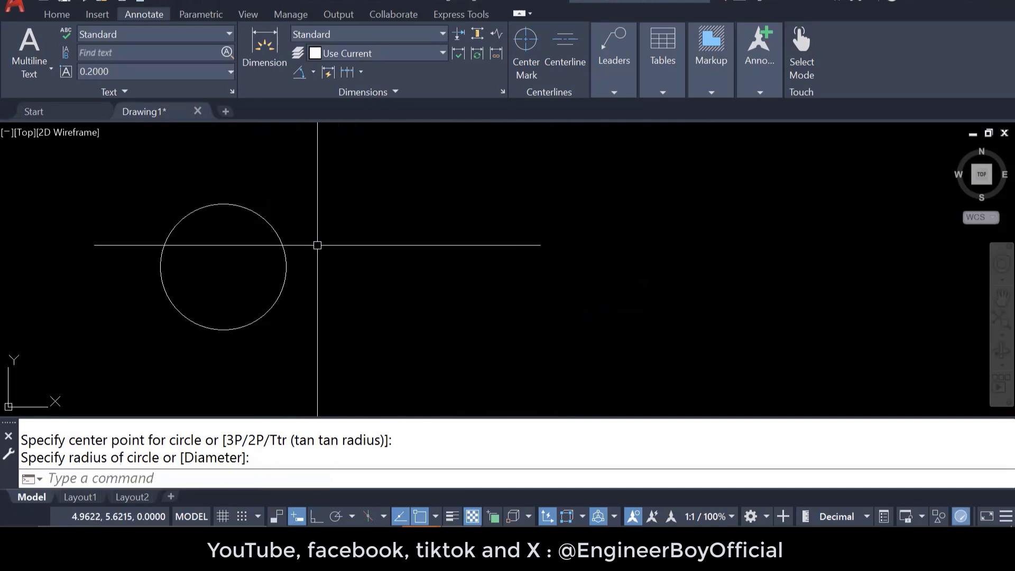
text(c)
key(Return)
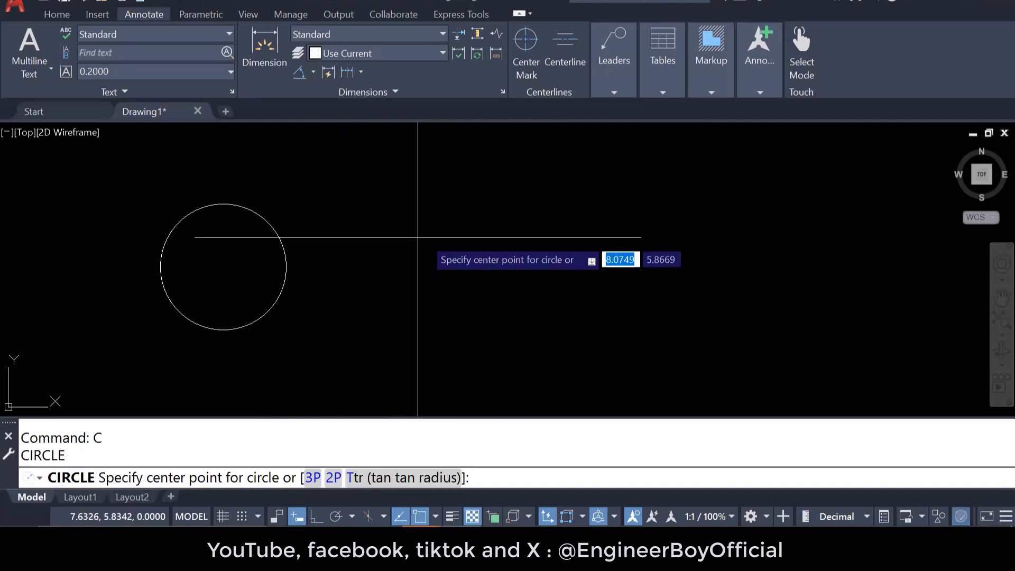
click(461, 240)
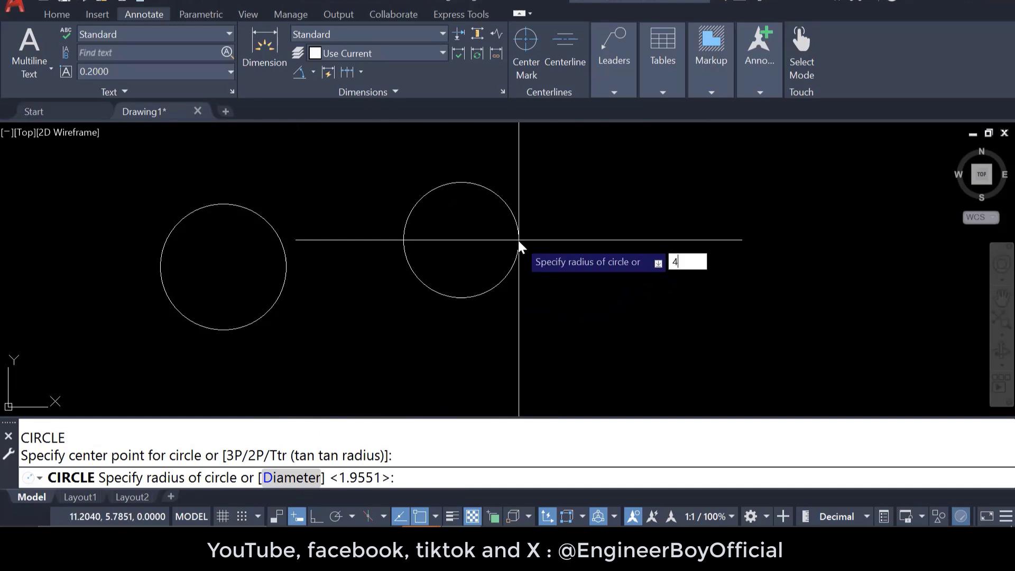
key(Return)
key(Escape)
key(Escape)
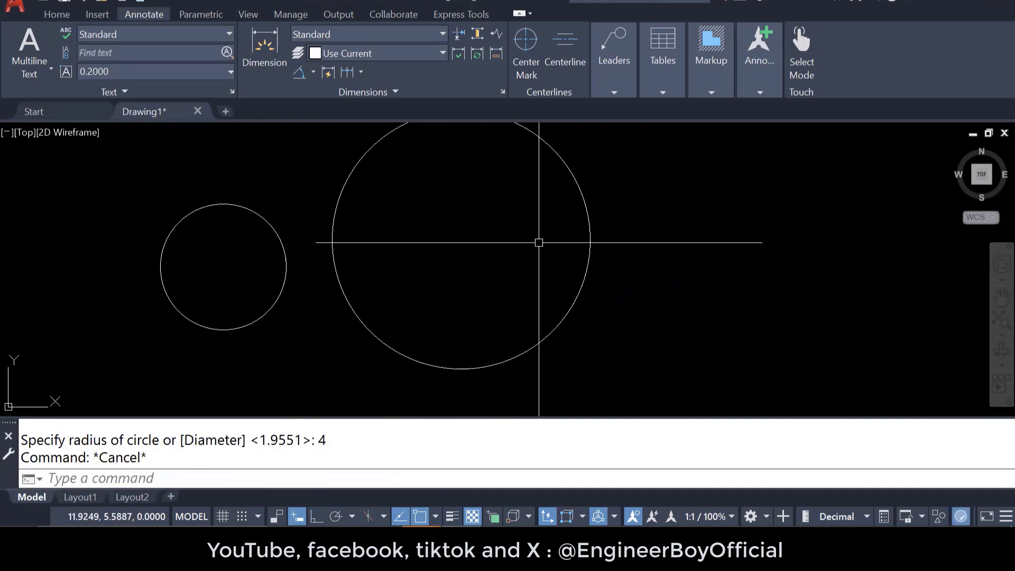
Add a radius dimension to the larger circle, placed just outside its upper right edge.
scroll(270, 248, down, 3)
middle_drag(524, 218, 398, 236)
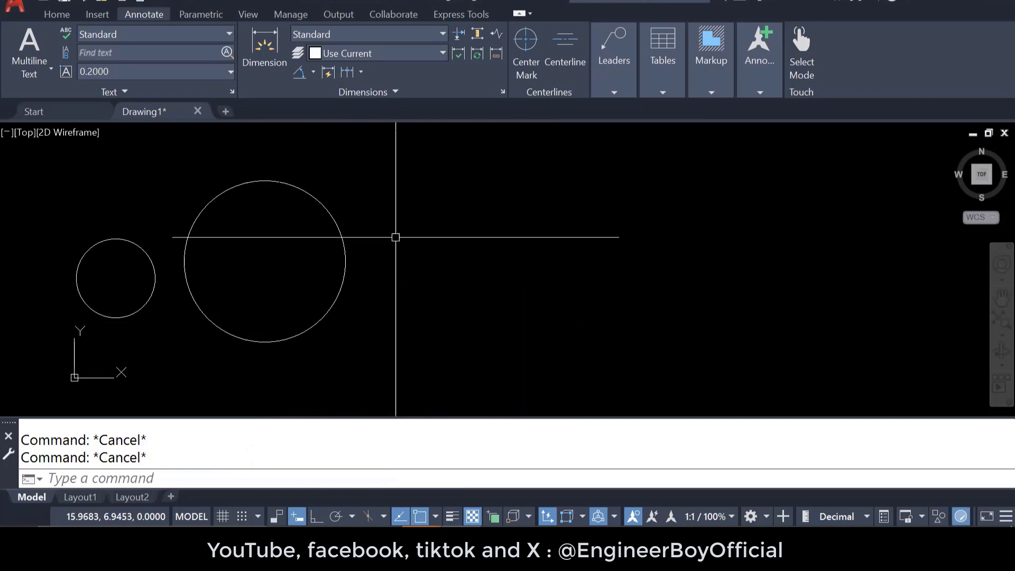
click(314, 71)
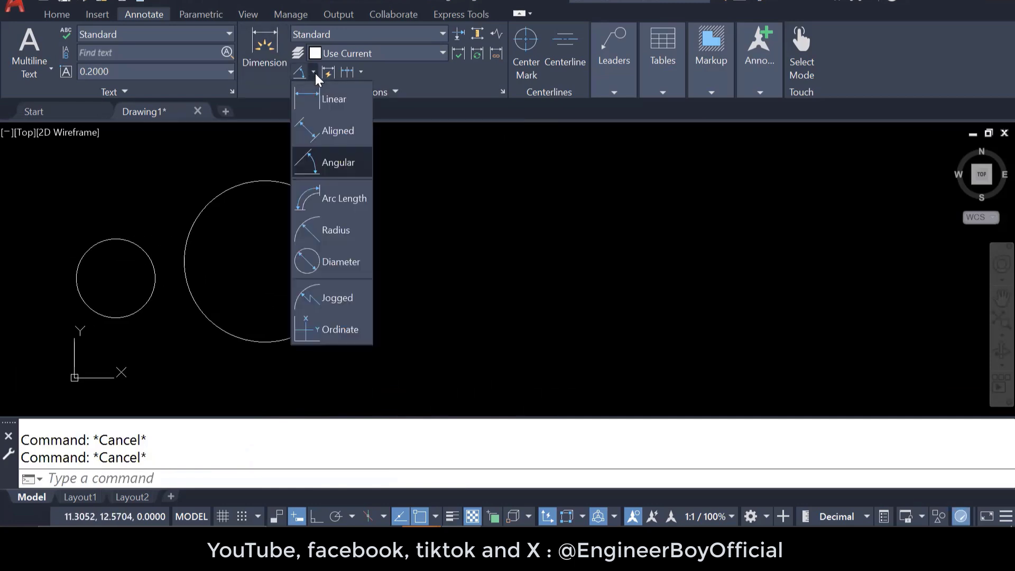
click(321, 230)
click(336, 227)
scroll(353, 206, up, 4)
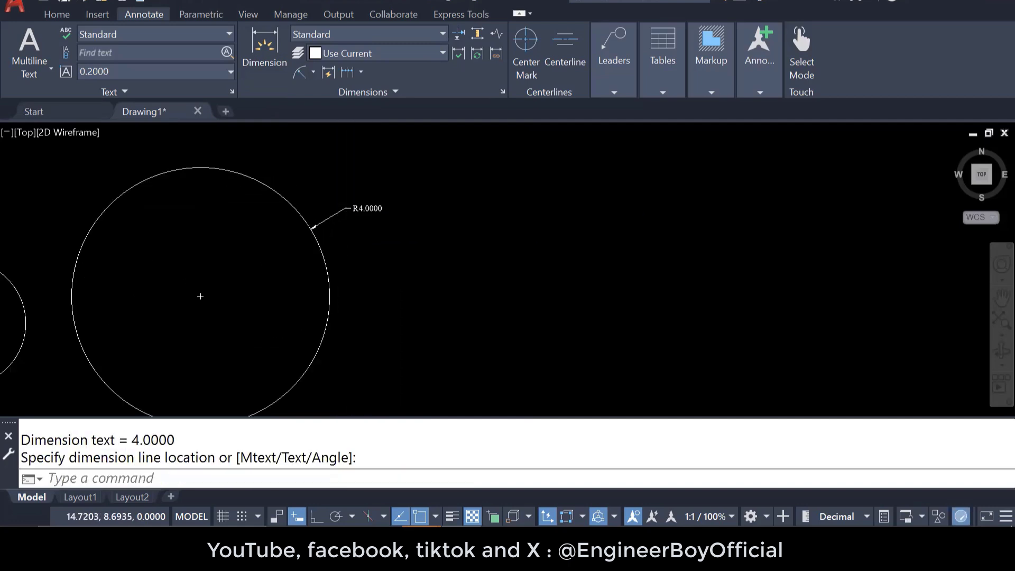
scroll(465, 211, up, 5)
scroll(297, 189, down, 5)
click(297, 189)
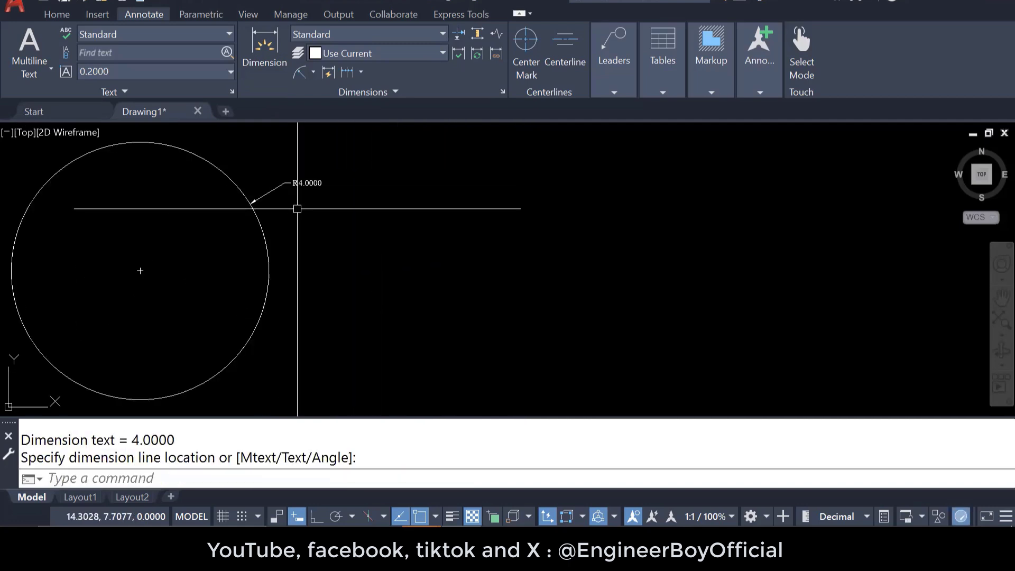
Draw a third circle to the right of the dimensioned circle using the Diameter option with a diameter of 10.
text(c)
key(Return)
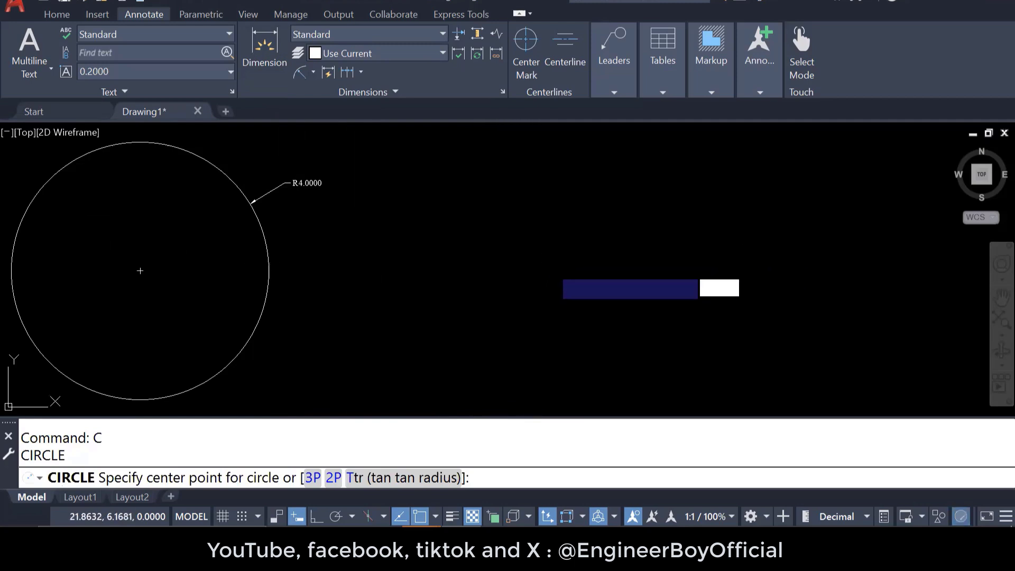
click(540, 258)
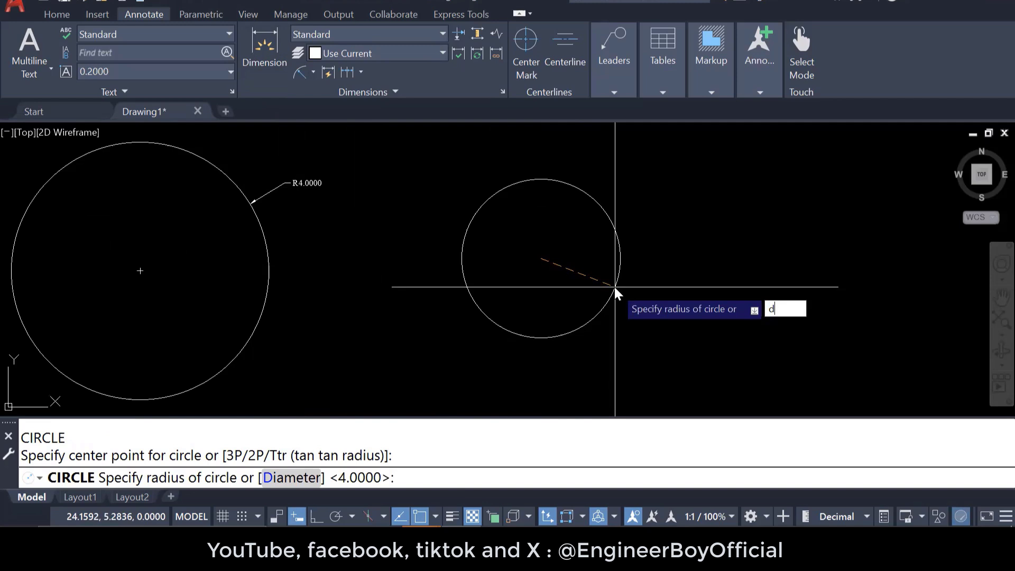
key(Return)
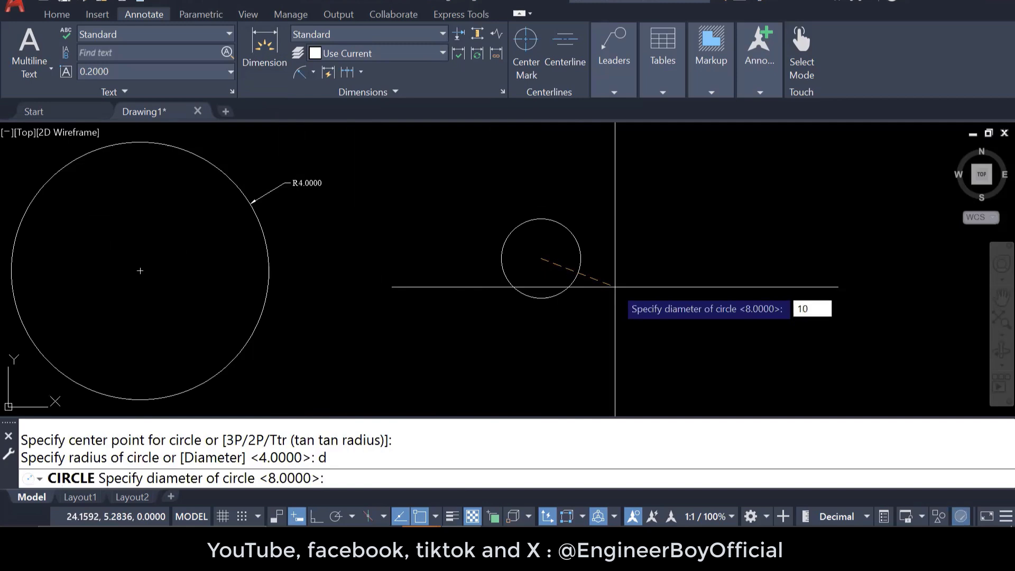
text(10)
key(Return)
Add a diameter dimension to the newest circle, placed just outside its upper right edge.
scroll(380, 303, down, 2)
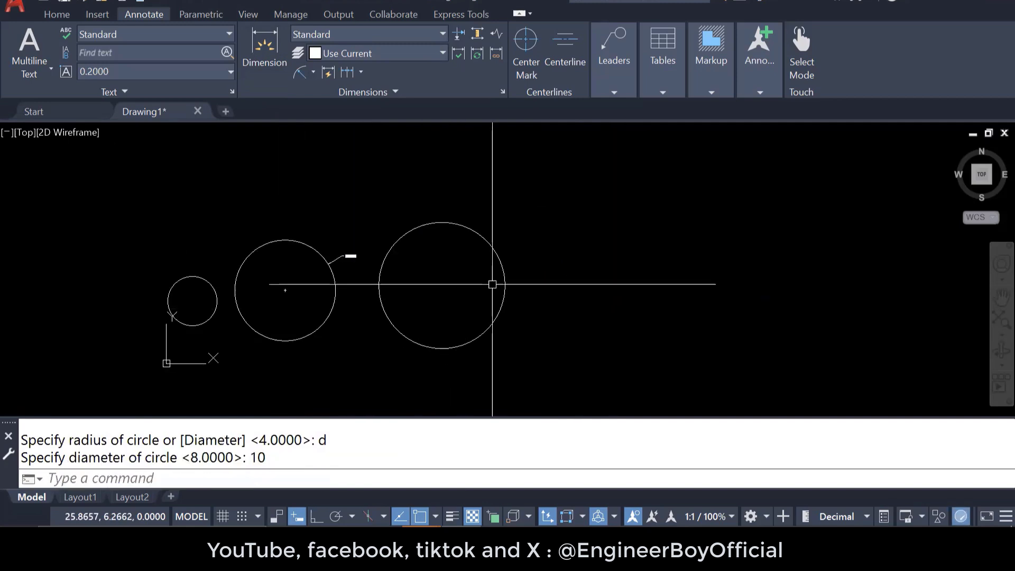
scroll(495, 284, up, 1)
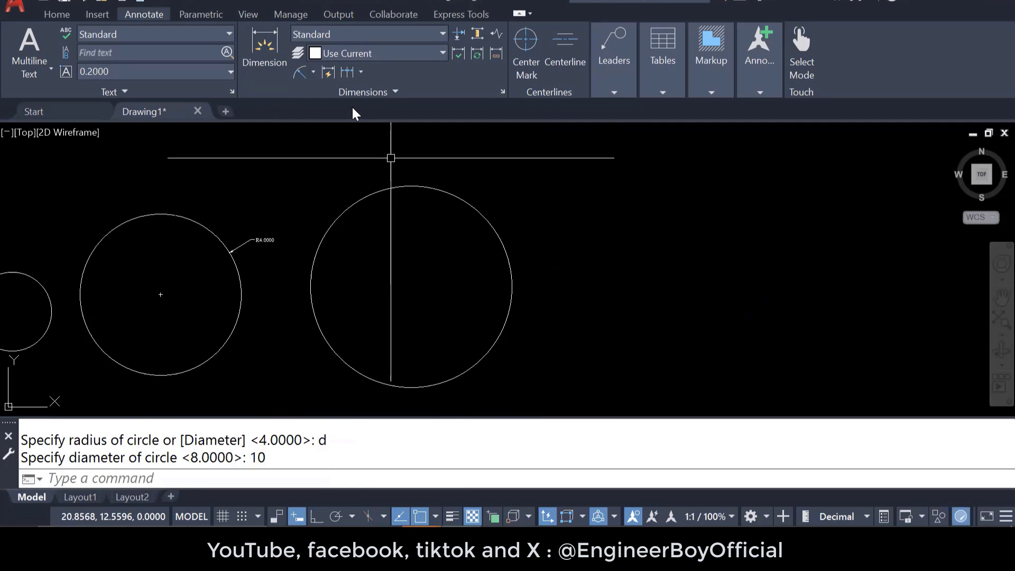
click(313, 71)
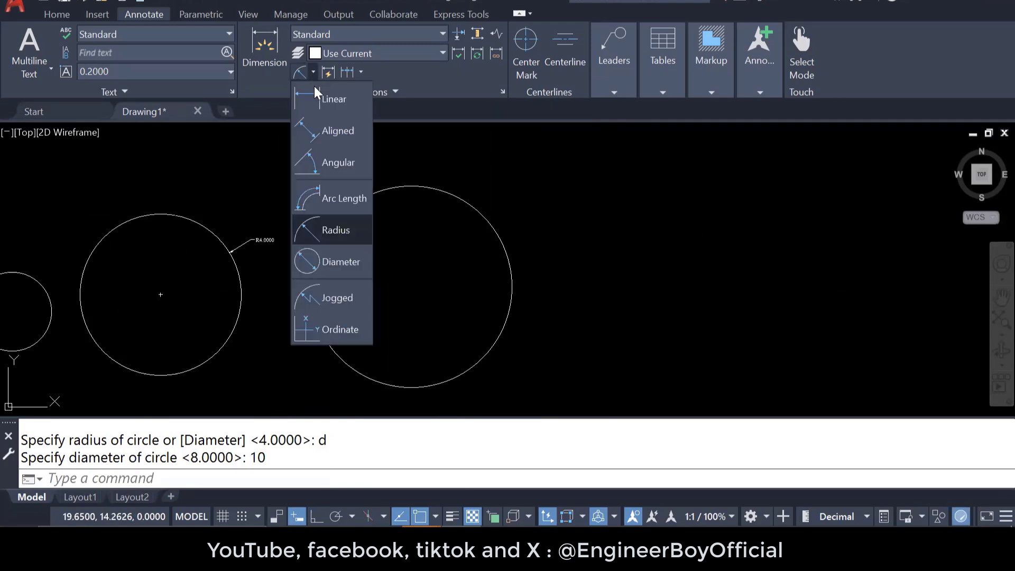
click(333, 259)
click(458, 199)
scroll(477, 173, up, 5)
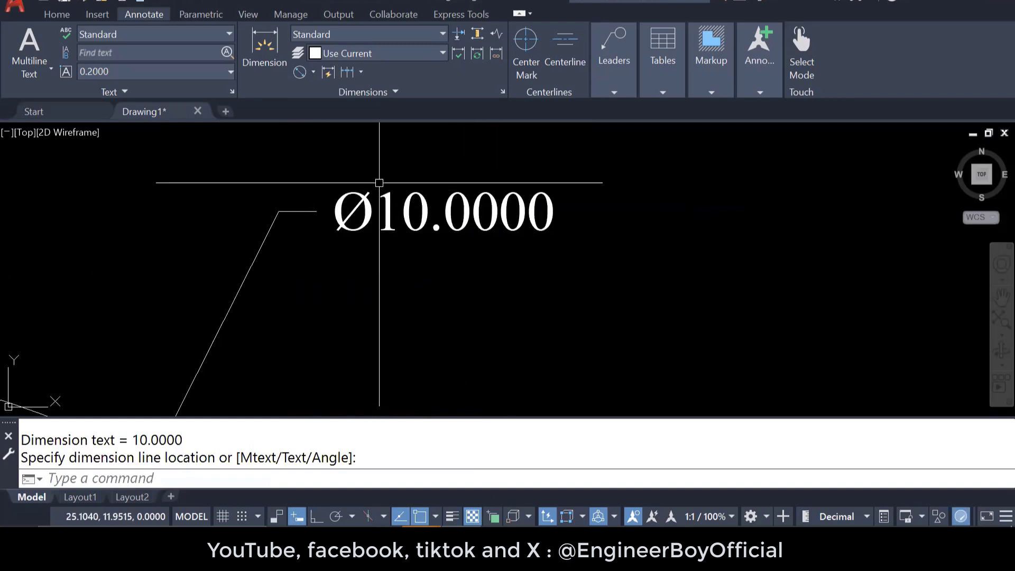
scroll(375, 181, down, 6)
scroll(260, 178, down, 2)
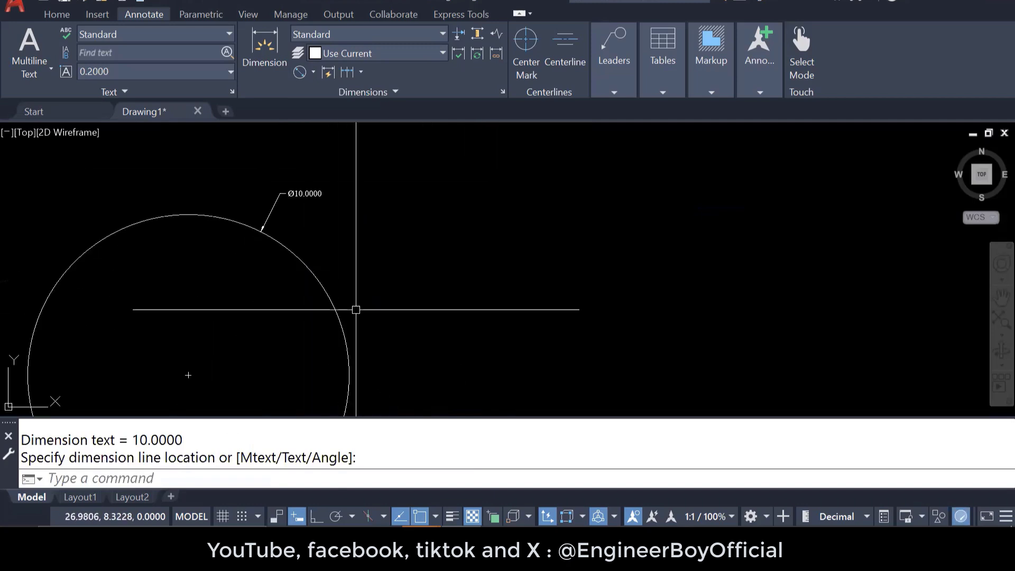
key(Escape)
key(Escape)
Draw a circle through three freely picked points to the right of the diameter-dimensioned circle using the 3P option.
scroll(404, 392, down, 2)
middle_drag(407, 399, 401, 313)
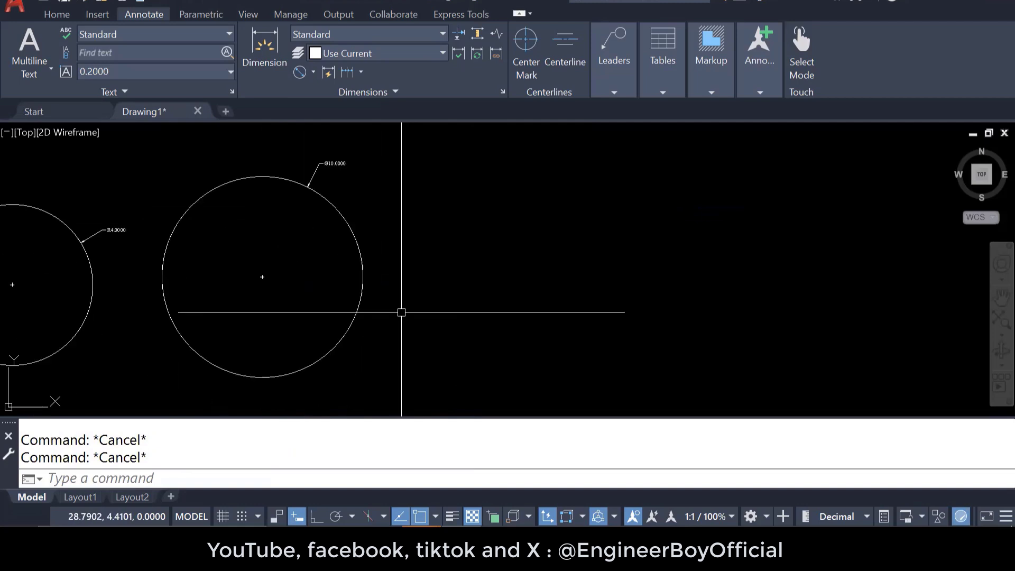
text(c)
key(Return)
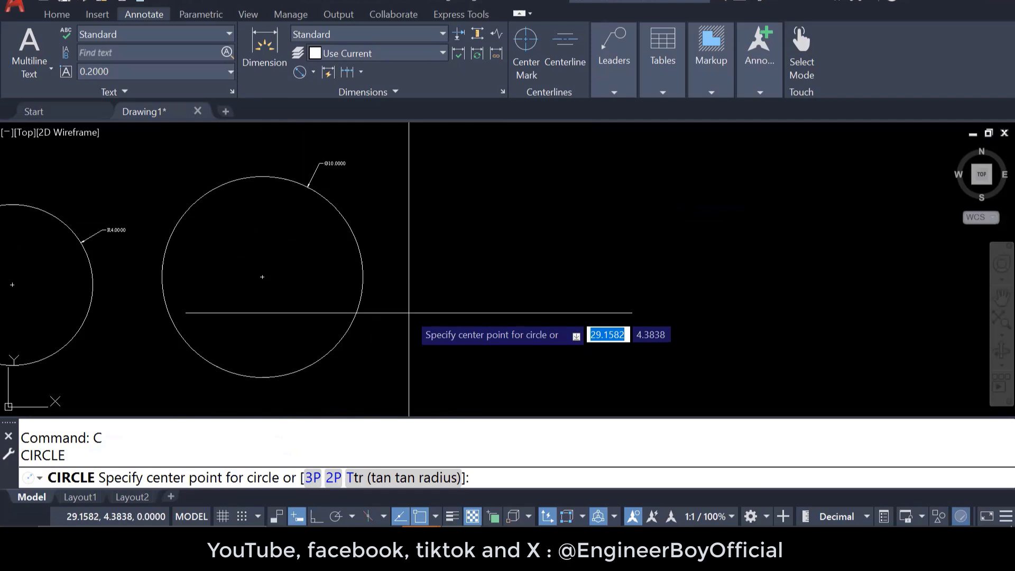
key(Return)
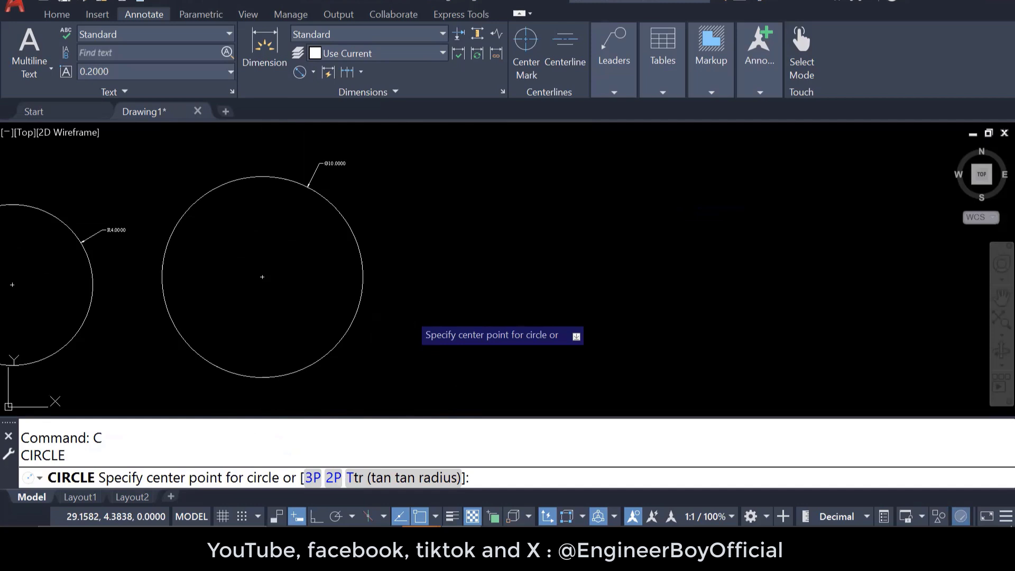
click(515, 214)
click(618, 191)
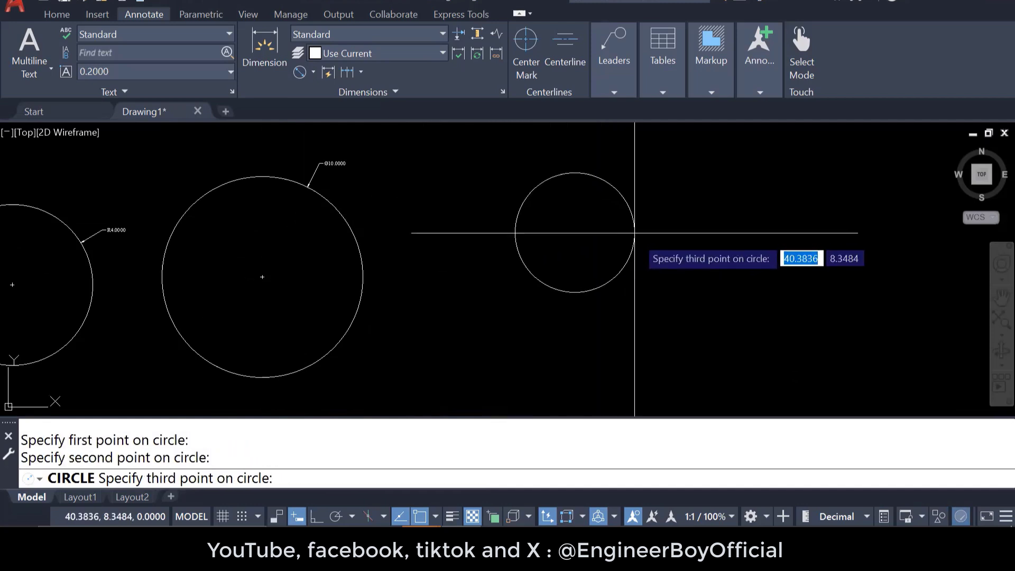
click(628, 278)
Draw a 3-sided polygon with the Edge option to the right of the three-point circle, with Ortho on and one side vertical.
middle_drag(725, 240, 457, 269)
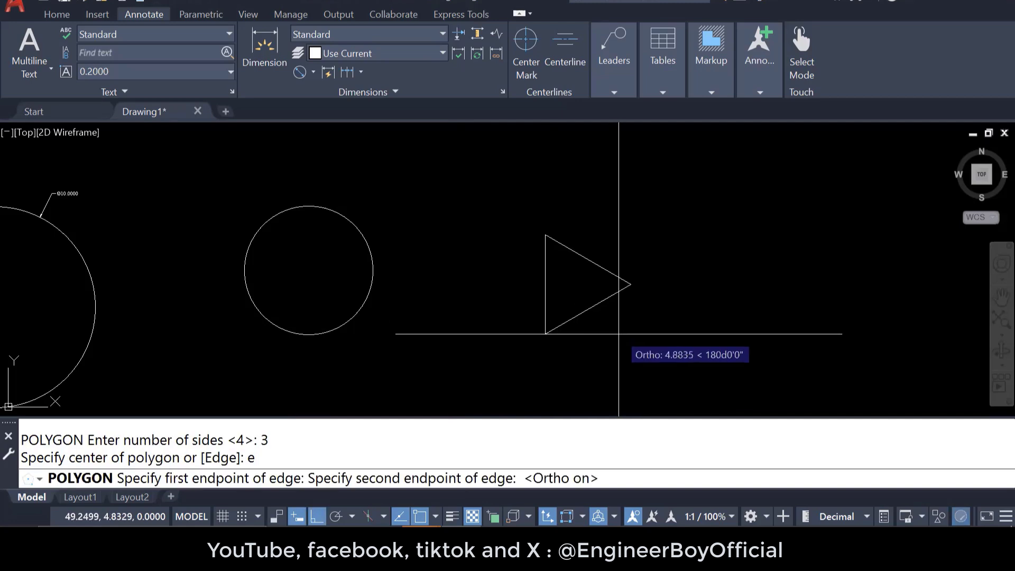
key(Escape)
key(Escape)
Draw a circle inside the triangle with the 3P option, passing through the midpoints of its three sides.
scroll(656, 296, up, 2)
middle_drag(657, 298, 594, 311)
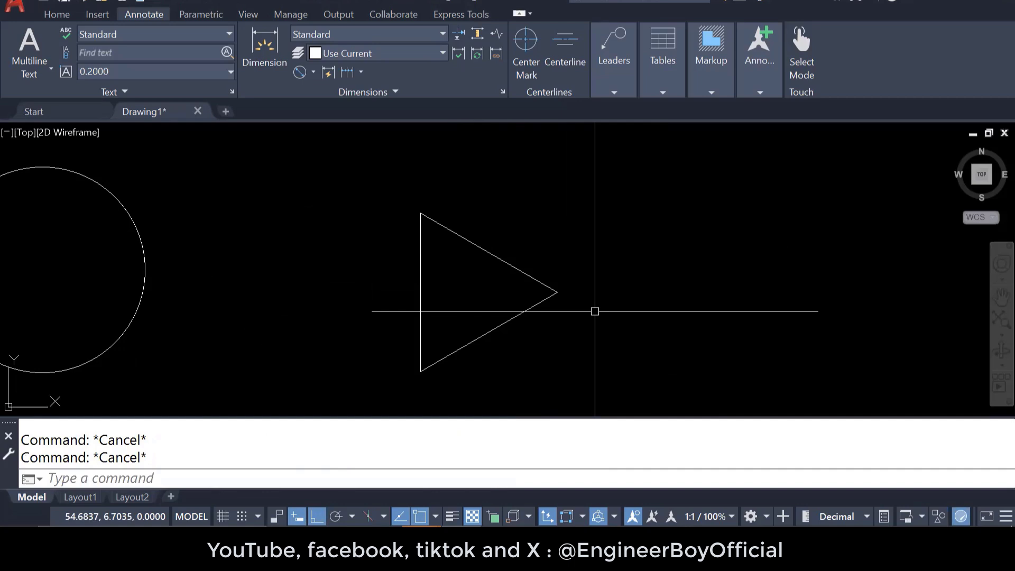
text(C)
key(Return)
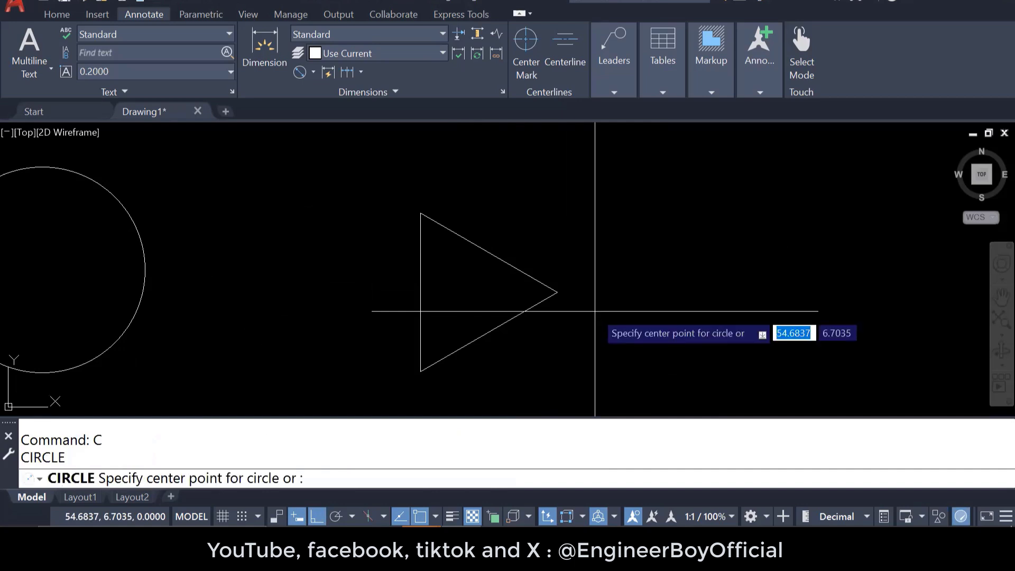
text(3)
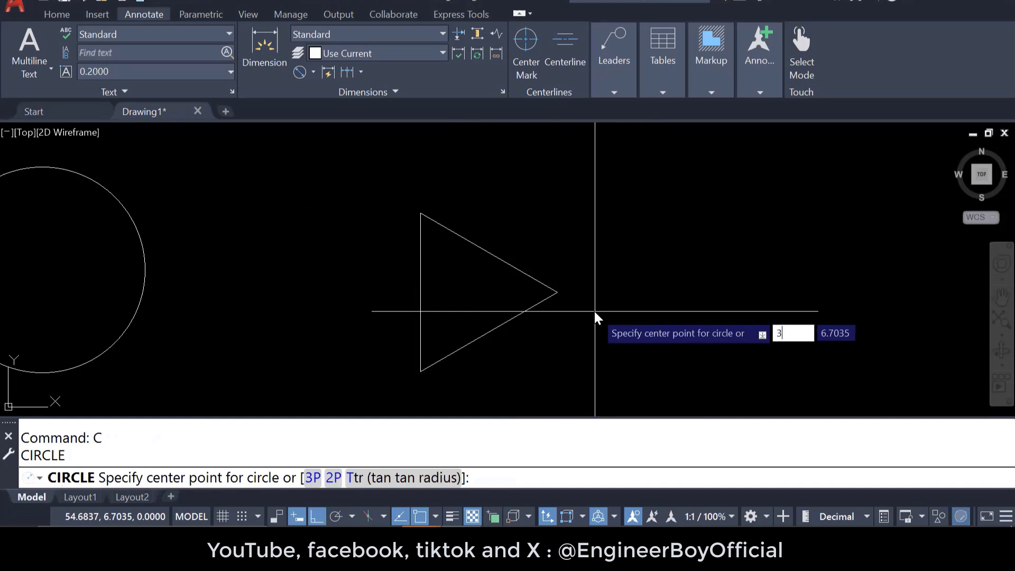
text(p)
key(Return)
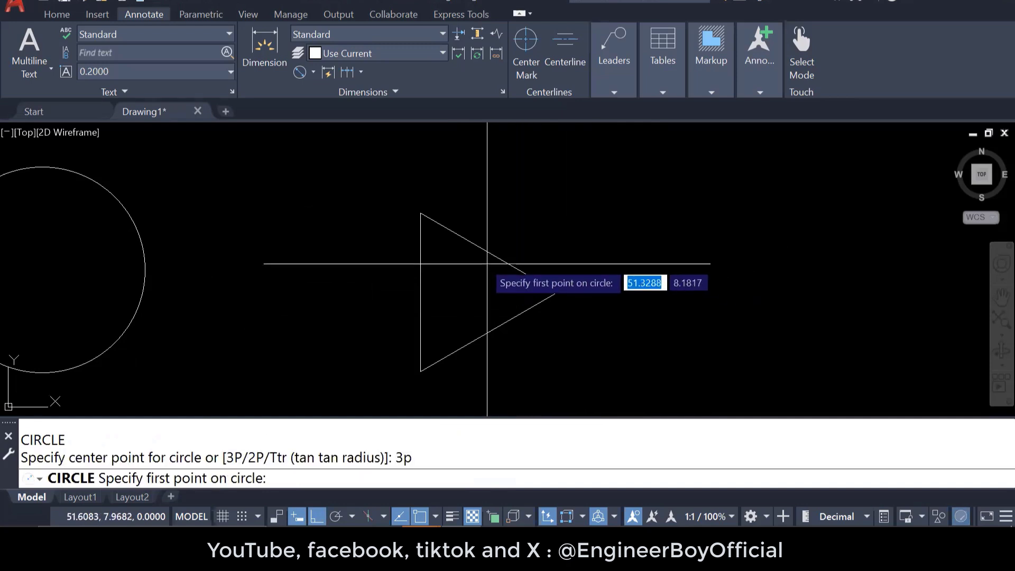
click(487, 253)
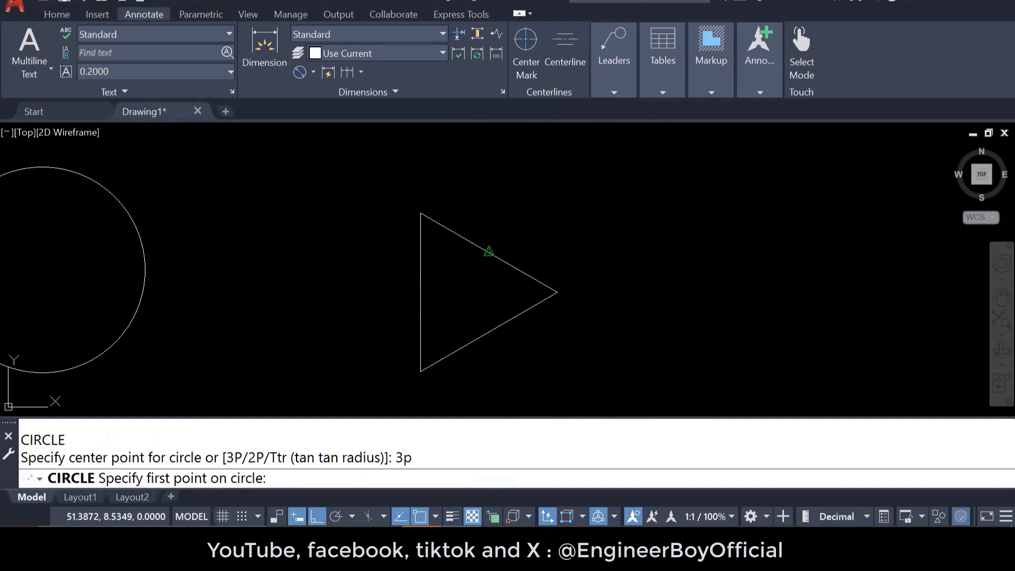
click(421, 288)
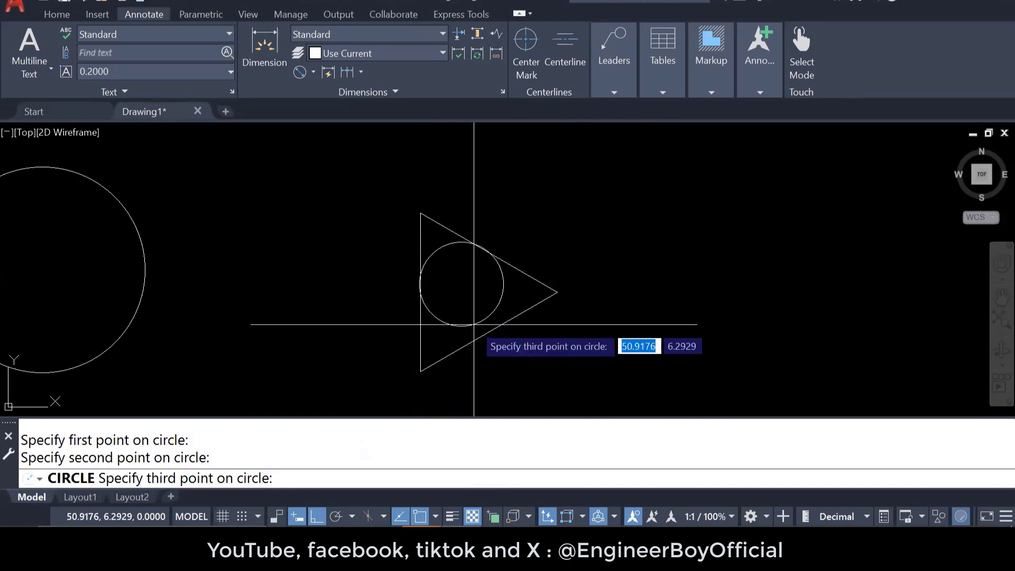
click(489, 331)
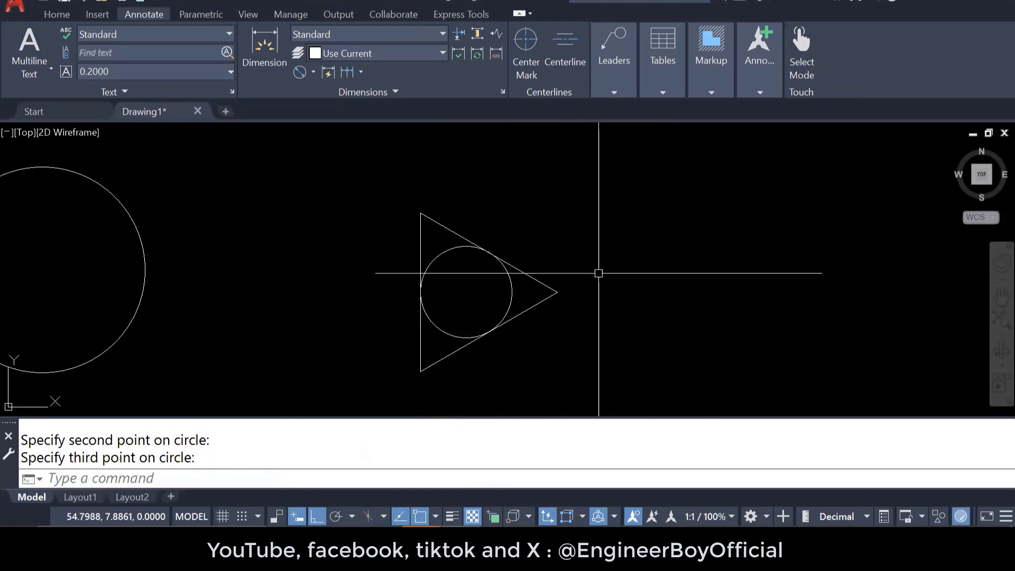
Draw a square with 1-unit sides from four connected lines to the right of the triangle, with Ortho on.
mouse_move(671, 265)
middle_down()
mouse_move(405, 204)
mouse_move(330, 243)
middle_up()
click(356, 324)
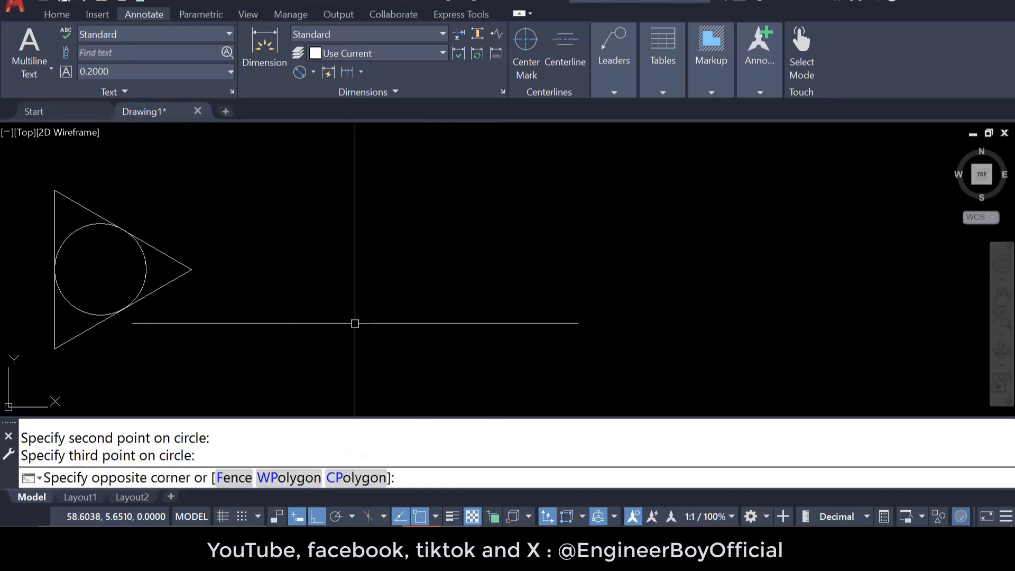
click(355, 323)
text(l)
key(Return)
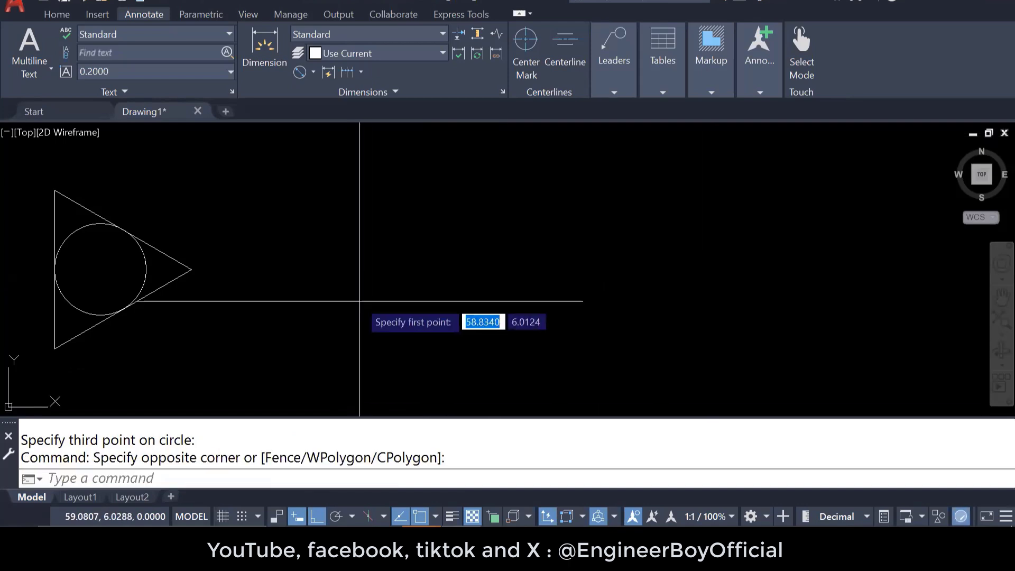
click(348, 304)
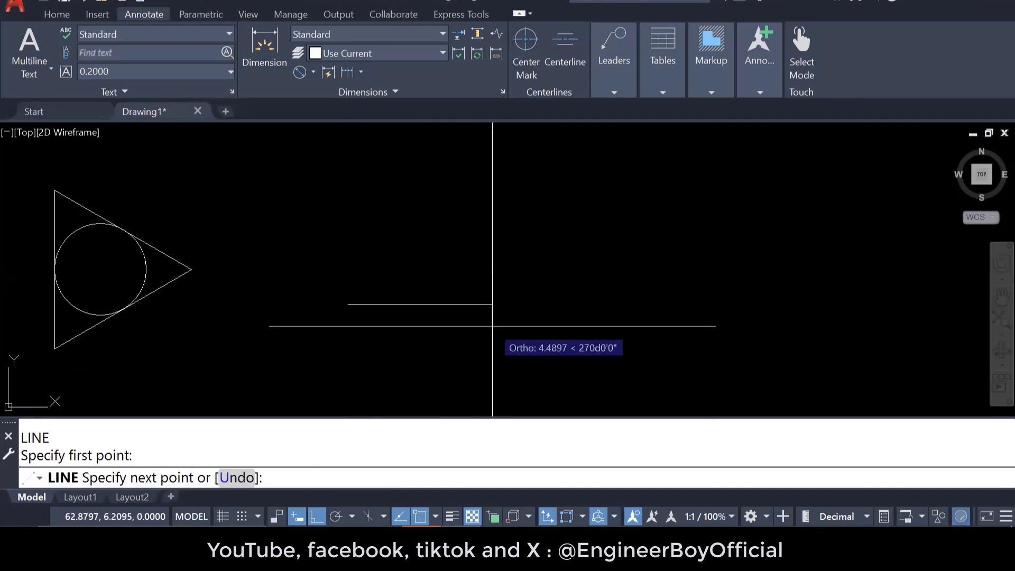
text(1)
key(Return)
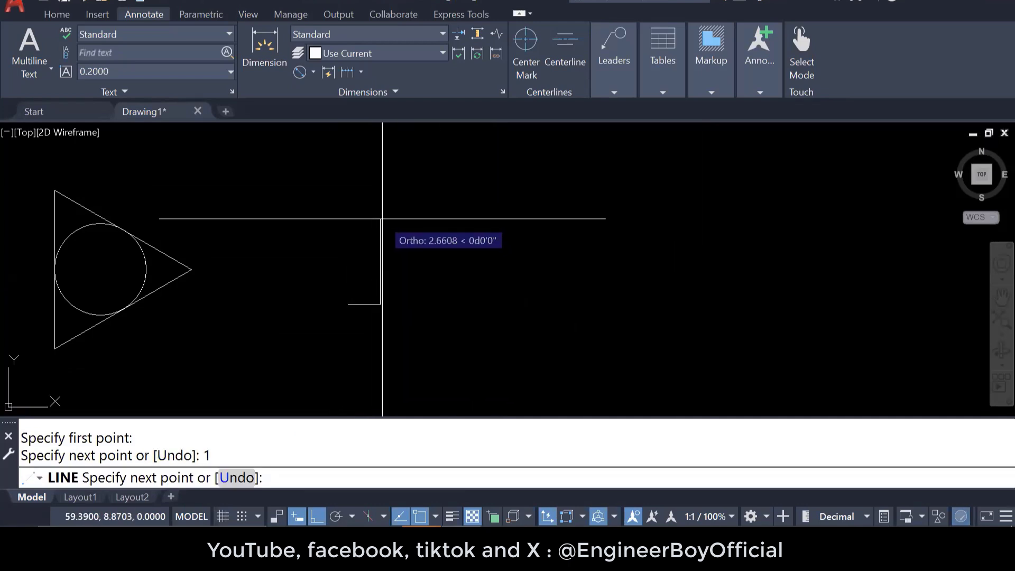
text(1)
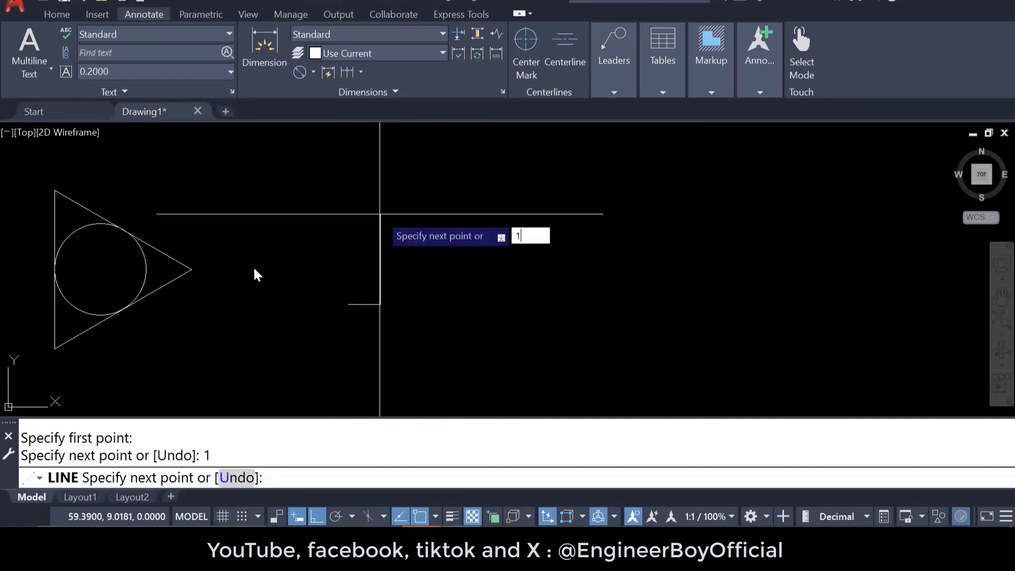
key(Return)
text(1)
key(Return)
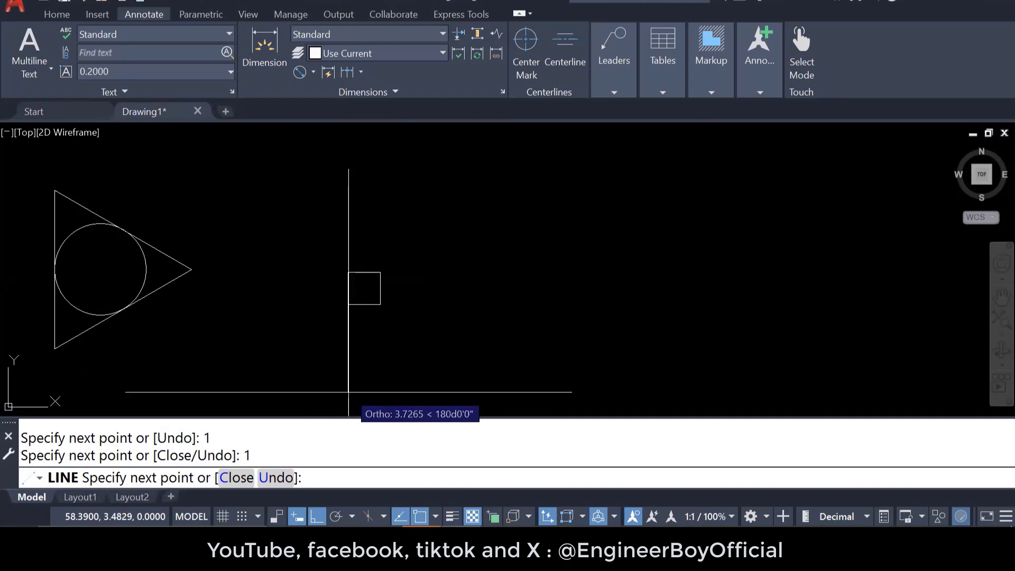
text(1)
key(Return)
scroll(375, 287, up, 3)
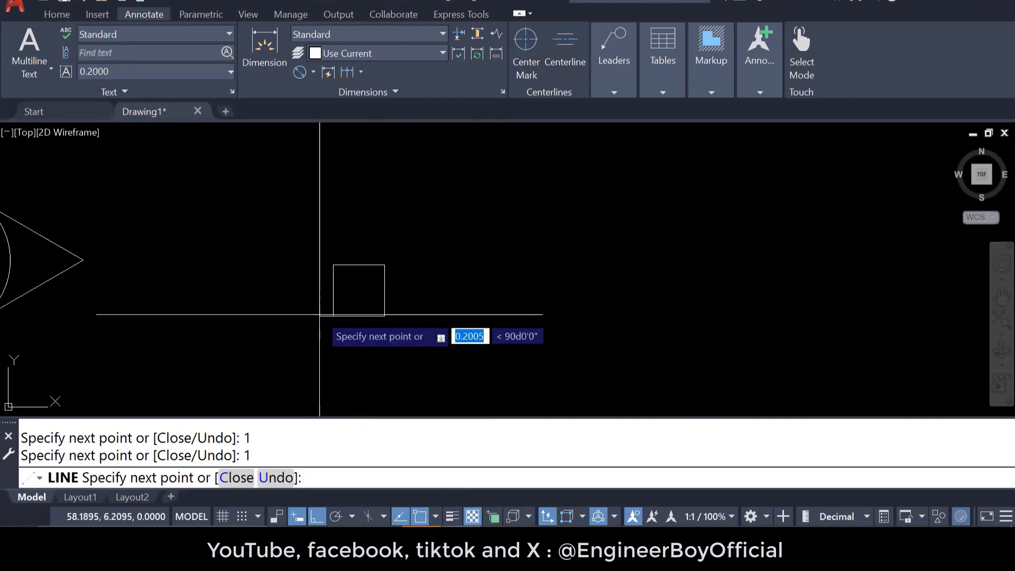
key(Escape)
key(Escape)
key(Escape)
Draw a circle inside the square with the 2P option, from the top side's midpoint to the bottom side's midpoint.
scroll(330, 305, up, 3)
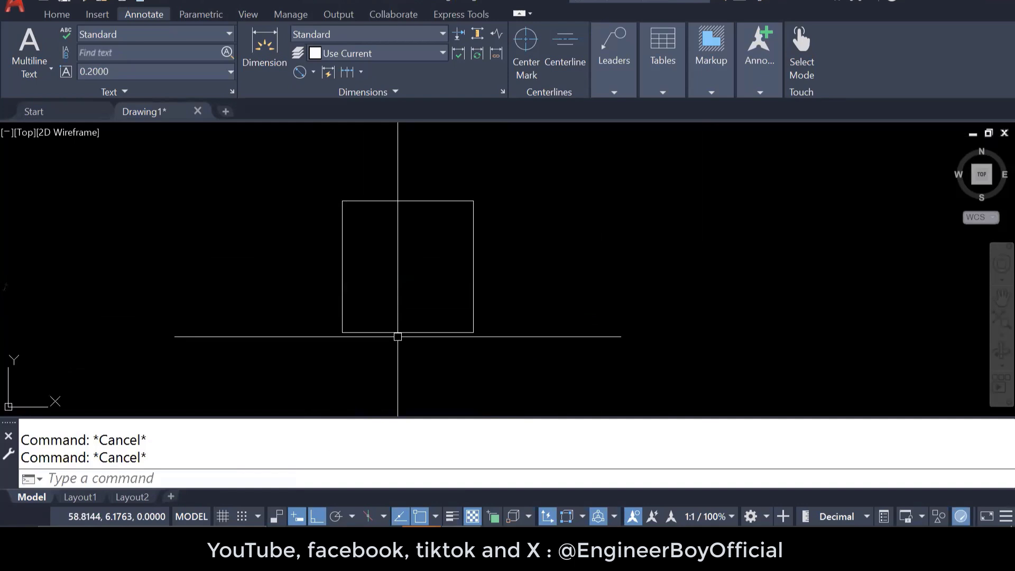
text(C)
key(Return)
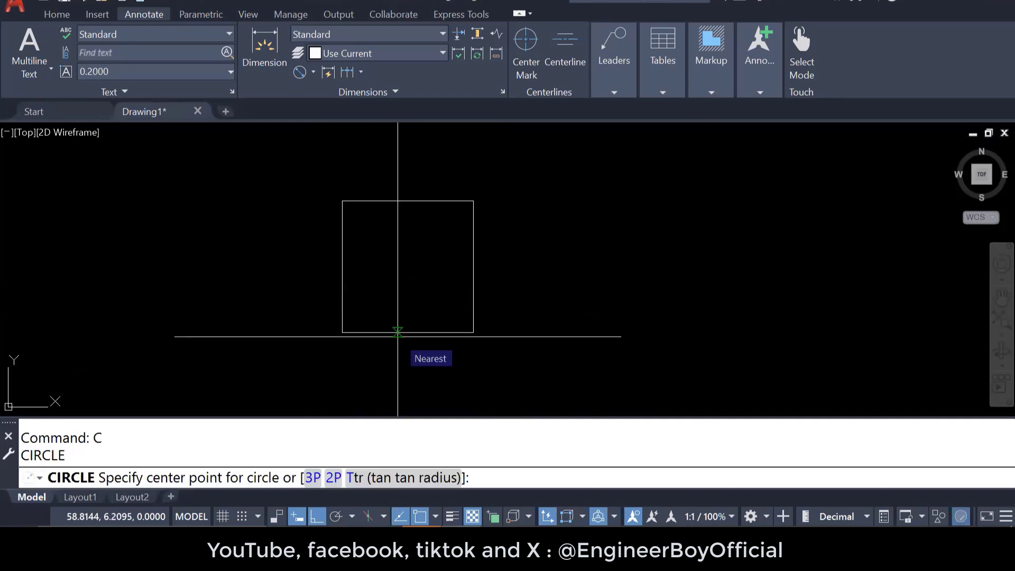
text(2p)
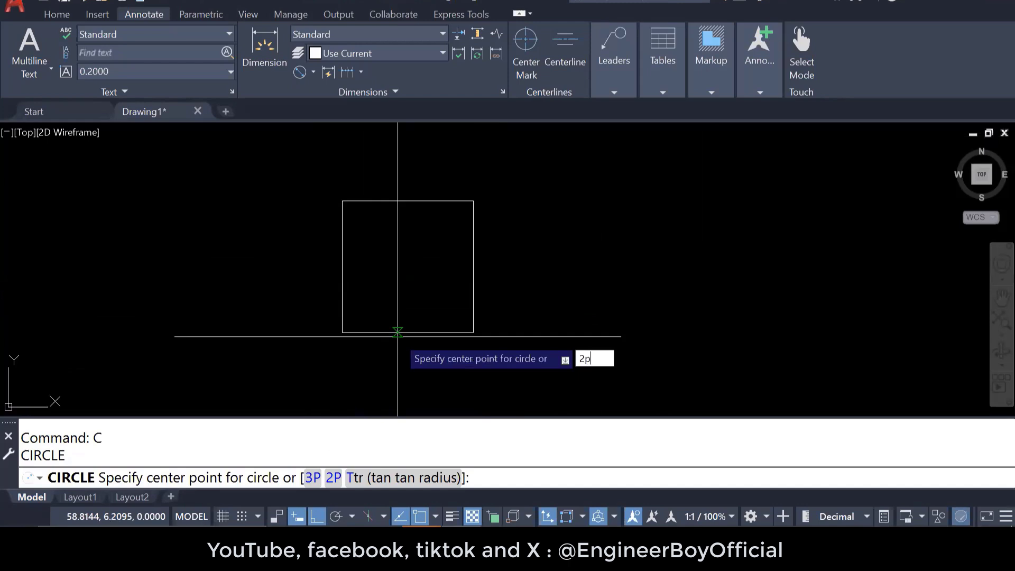
key(Return)
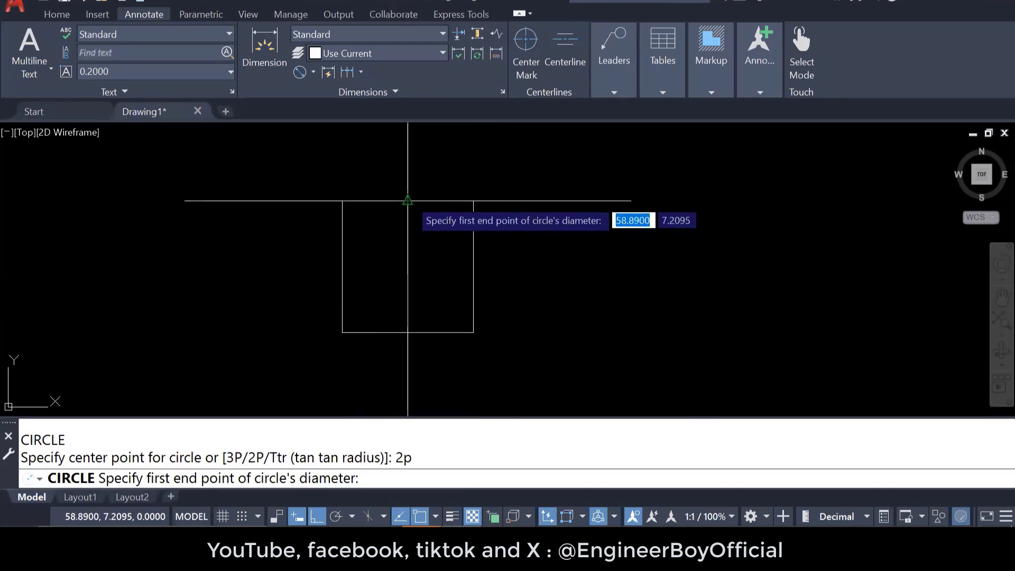
click(408, 201)
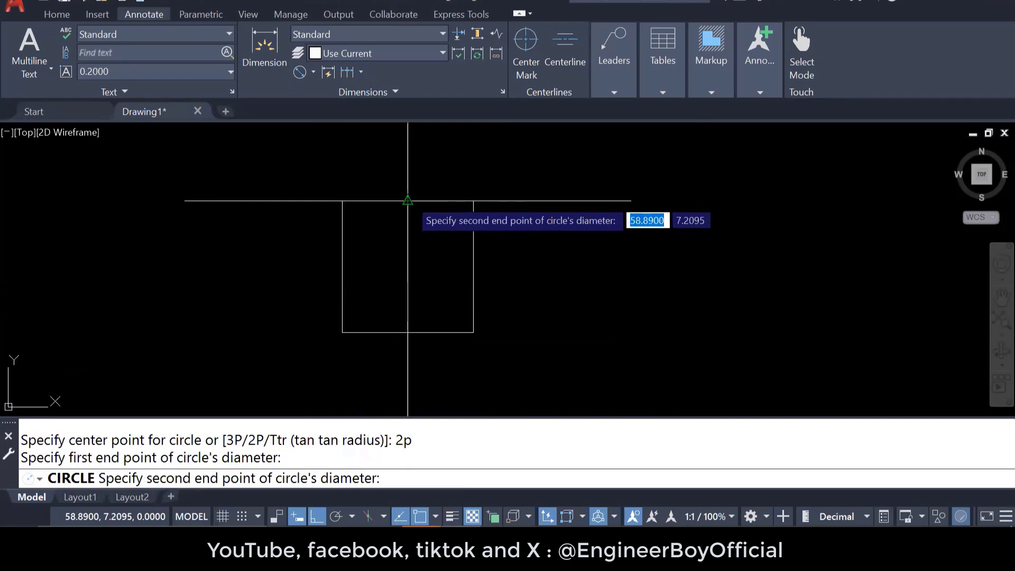
click(408, 332)
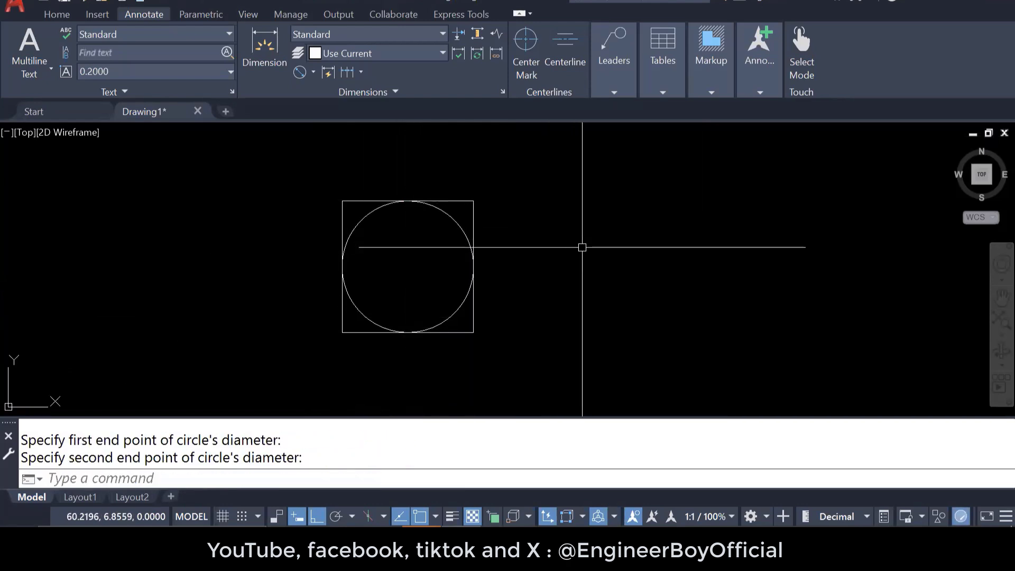
middle_drag(582, 245, 494, 257)
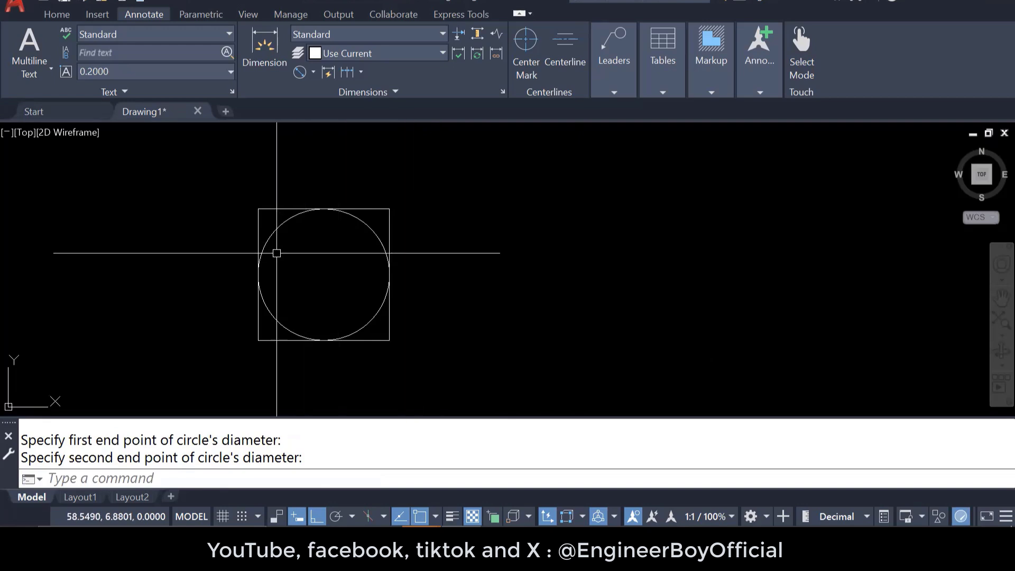
scroll(275, 253, down, 2)
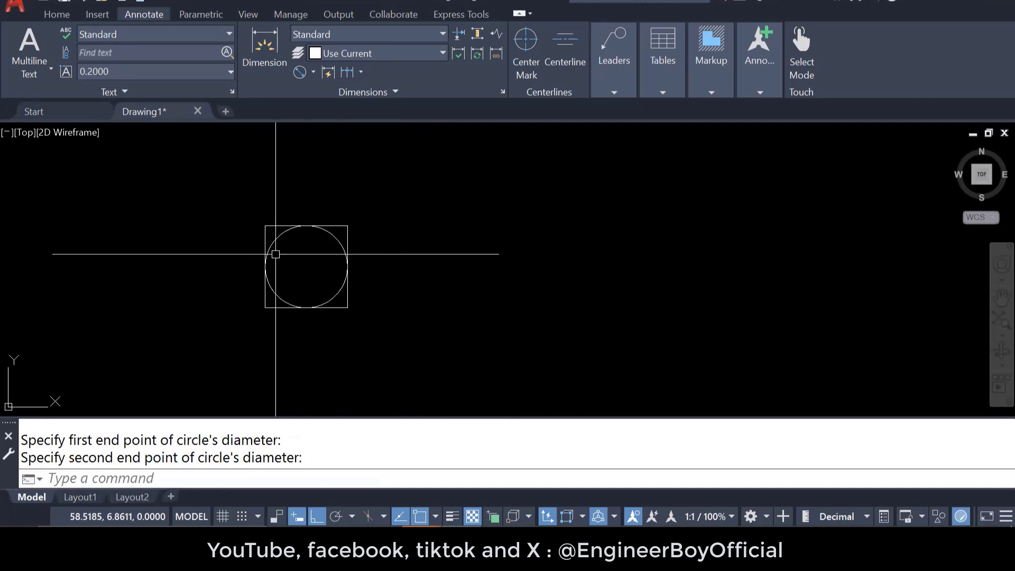
click(346, 226)
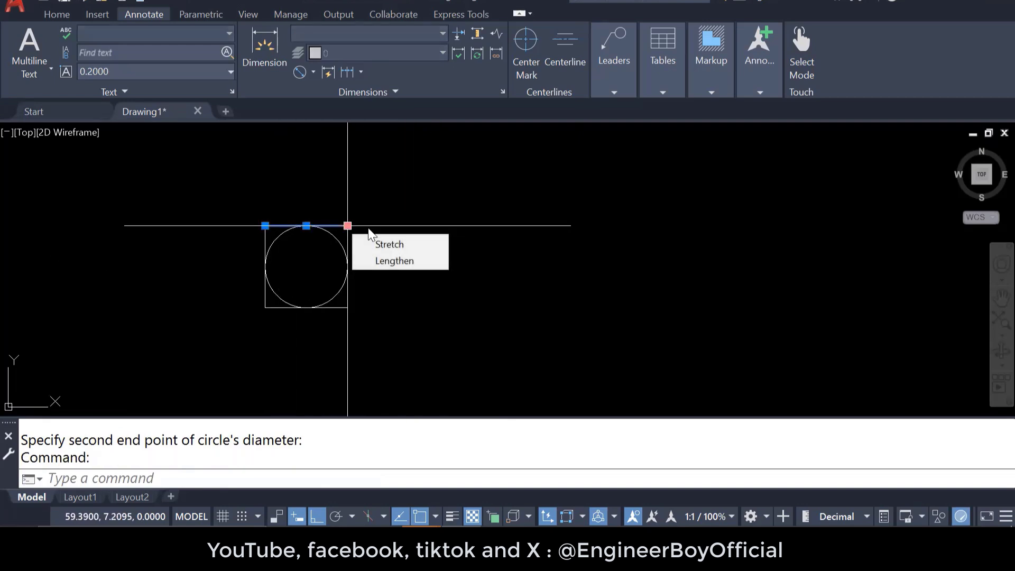
key(Escape)
key(Escape)
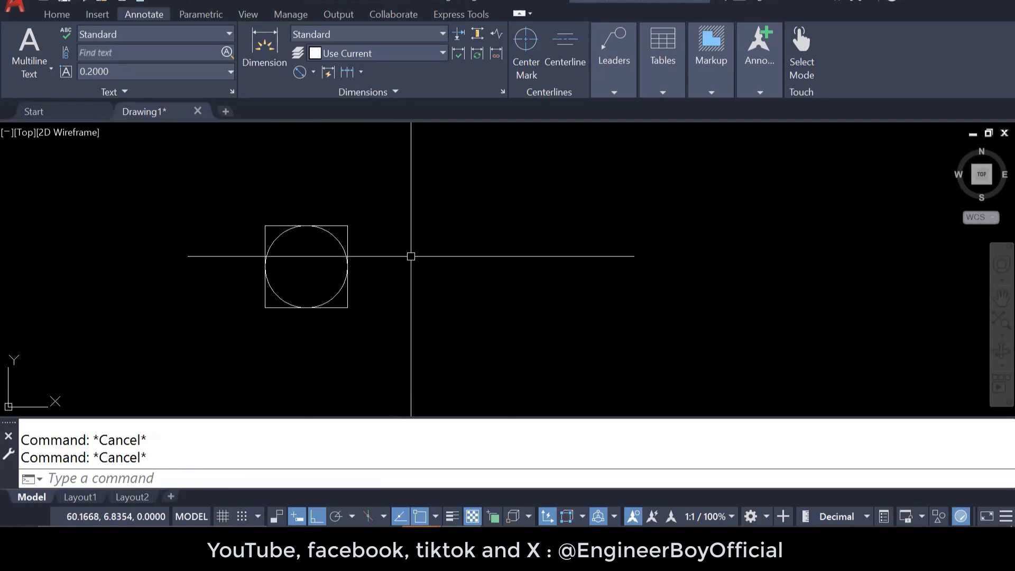
Turn Ortho off and draw two connected sloping lines forming a peak to the right of the square.
scroll(442, 272, down, 4)
middle_drag(248, 282, 532, 284)
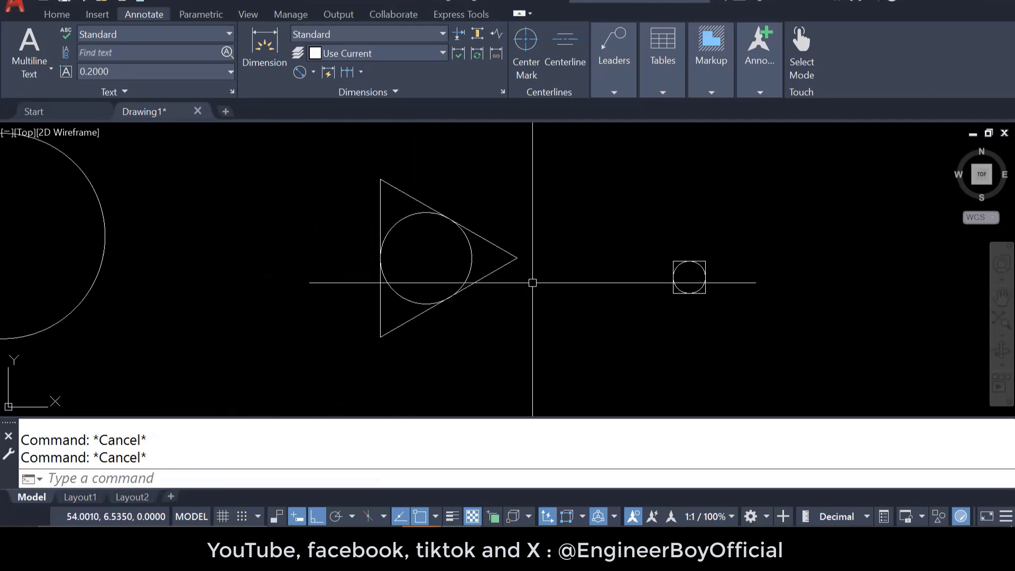
scroll(475, 282, down, 5)
scroll(573, 294, up, 8)
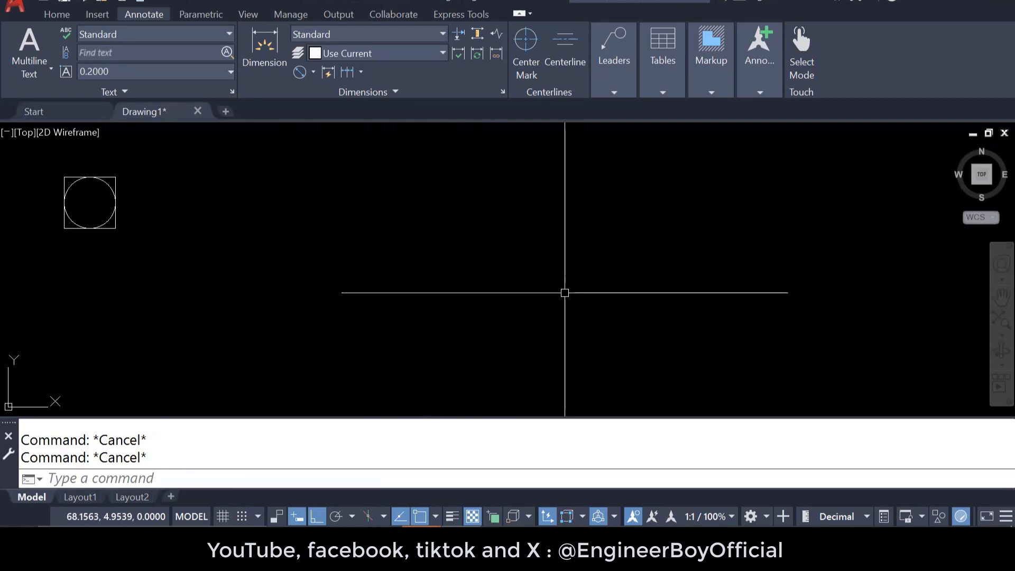
text(l)
key(Return)
click(385, 263)
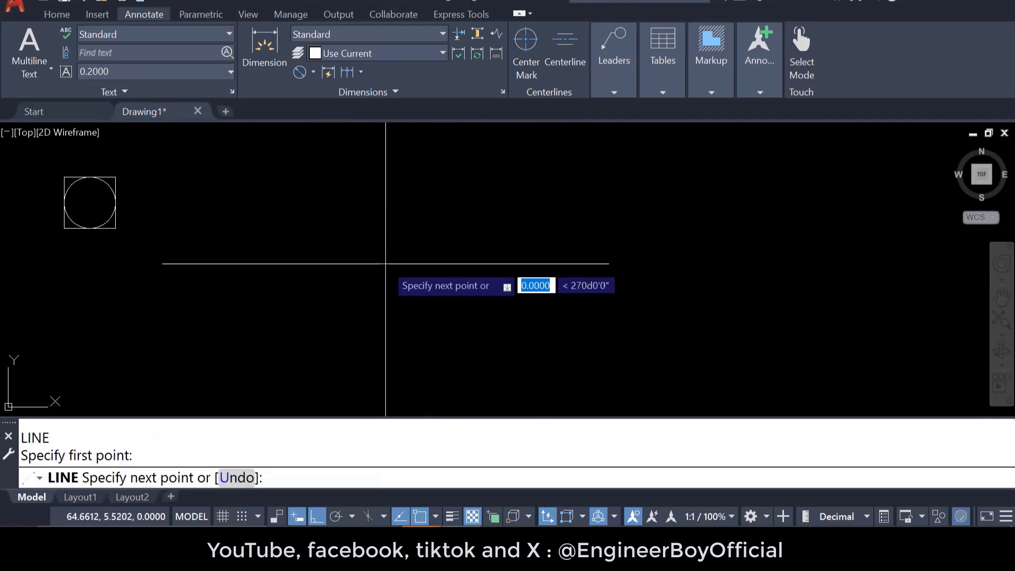
key(F8)
click(484, 166)
click(667, 232)
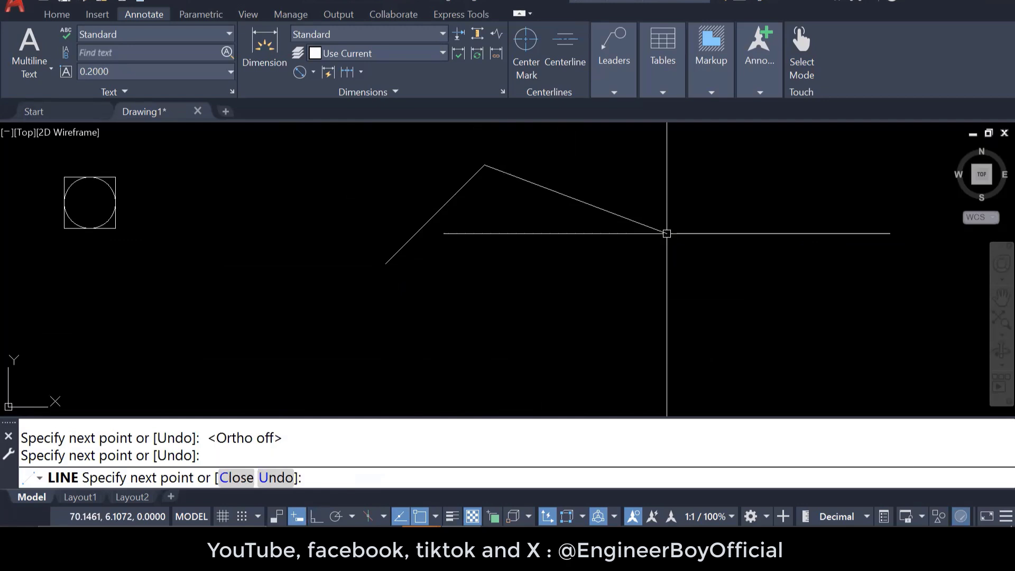
key(Escape)
Draw a circle of radius 1 tangent to both sloping lines using the Ttr (tan tan radius) option.
scroll(716, 199, up, 2)
middle_drag(716, 199, 700, 249)
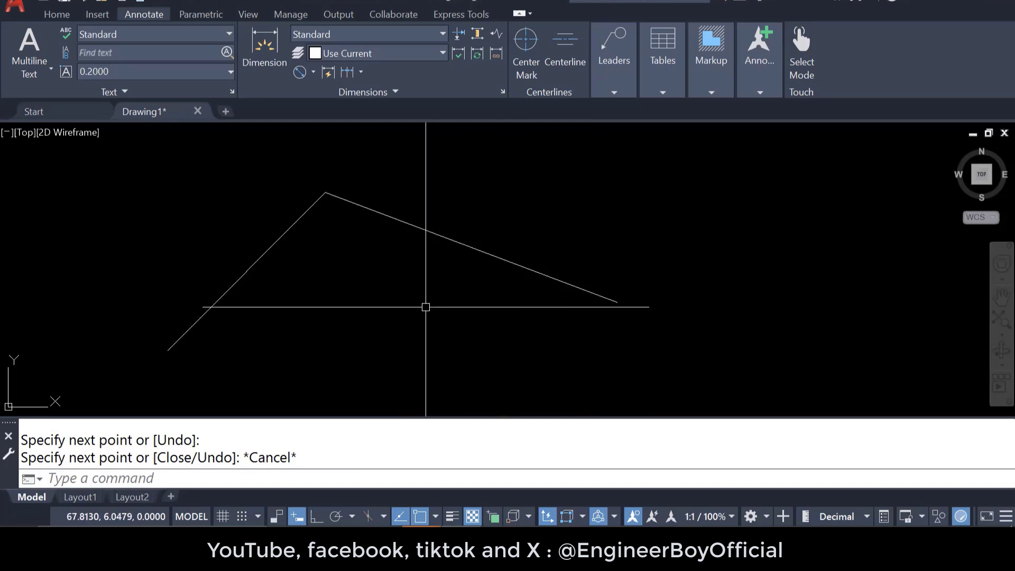
text(c)
key(Return)
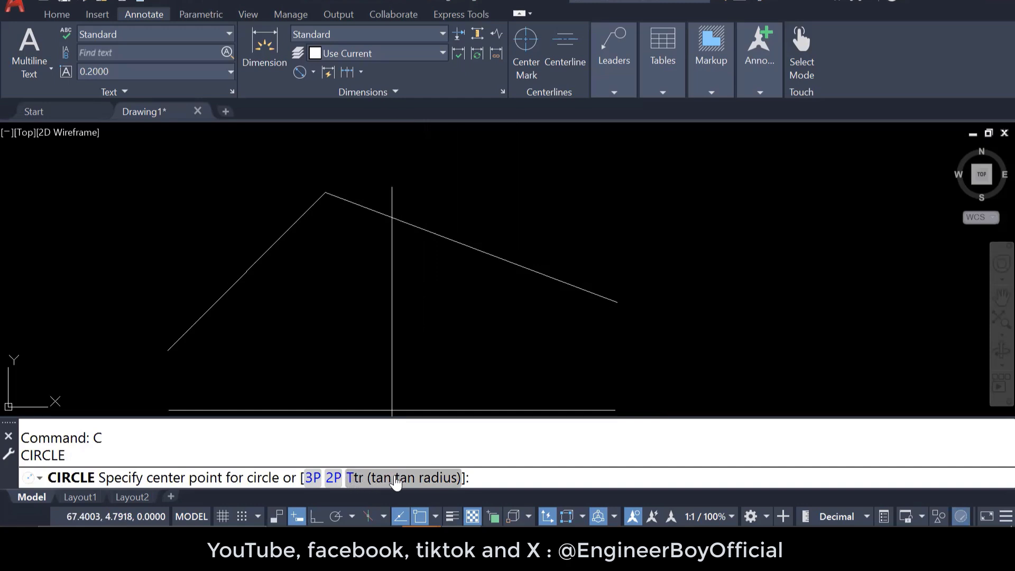
right_click(378, 215)
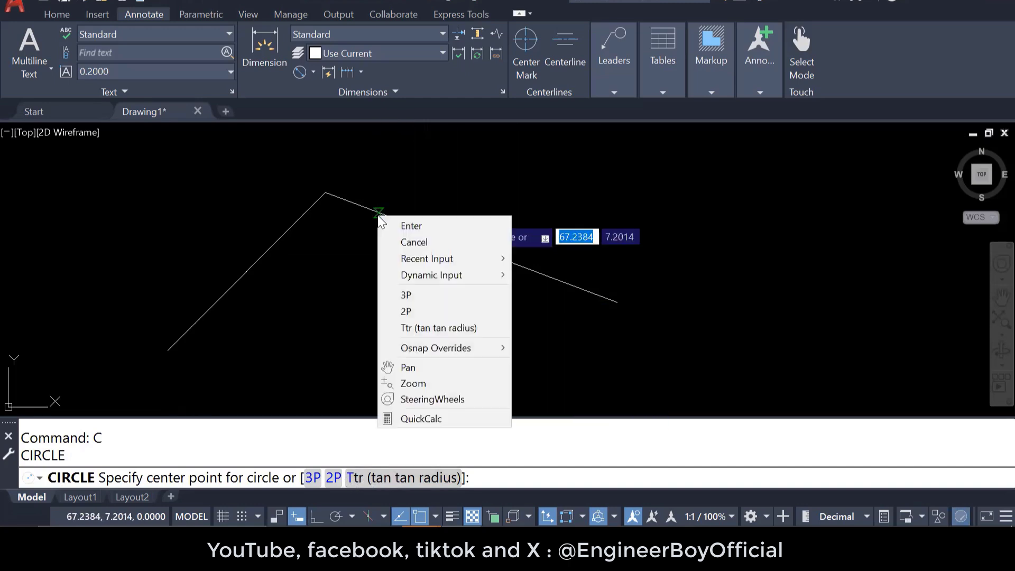
click(432, 324)
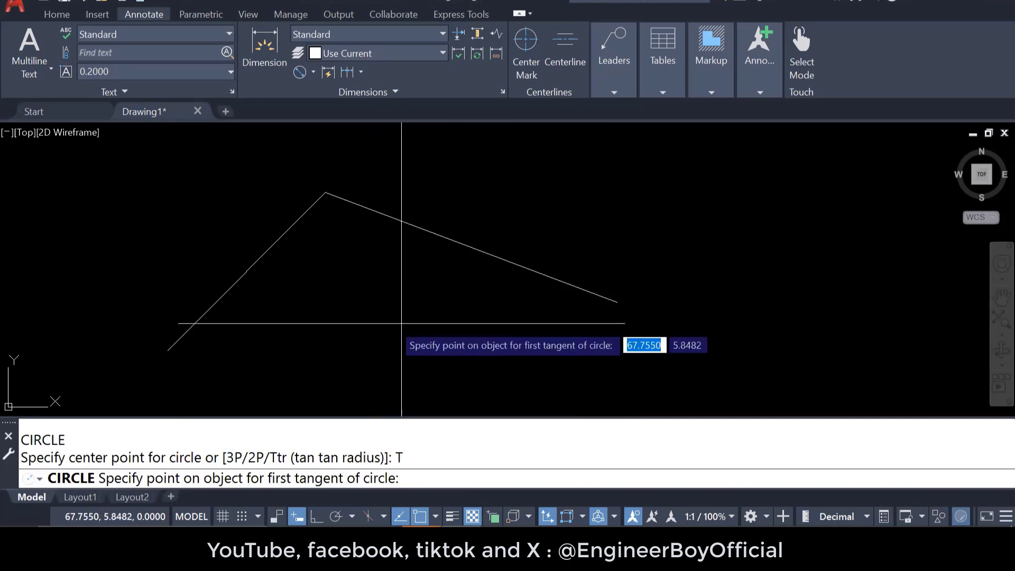
click(260, 259)
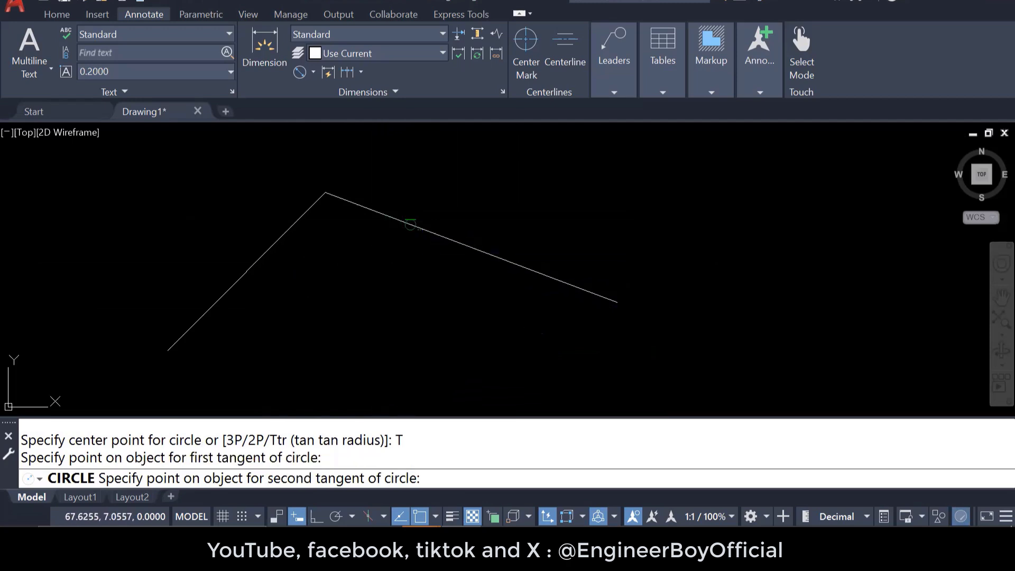
click(410, 224)
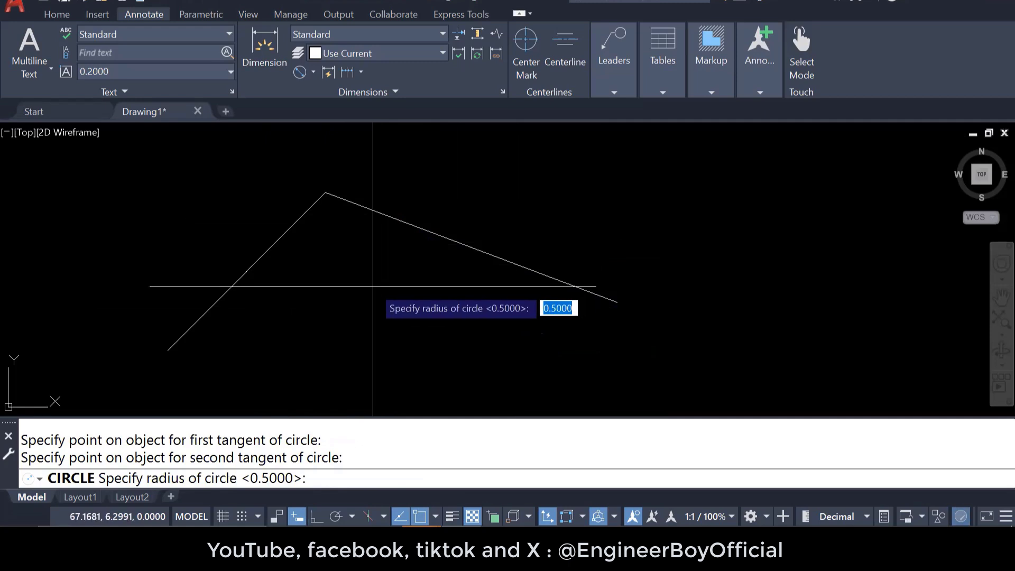
key(Return)
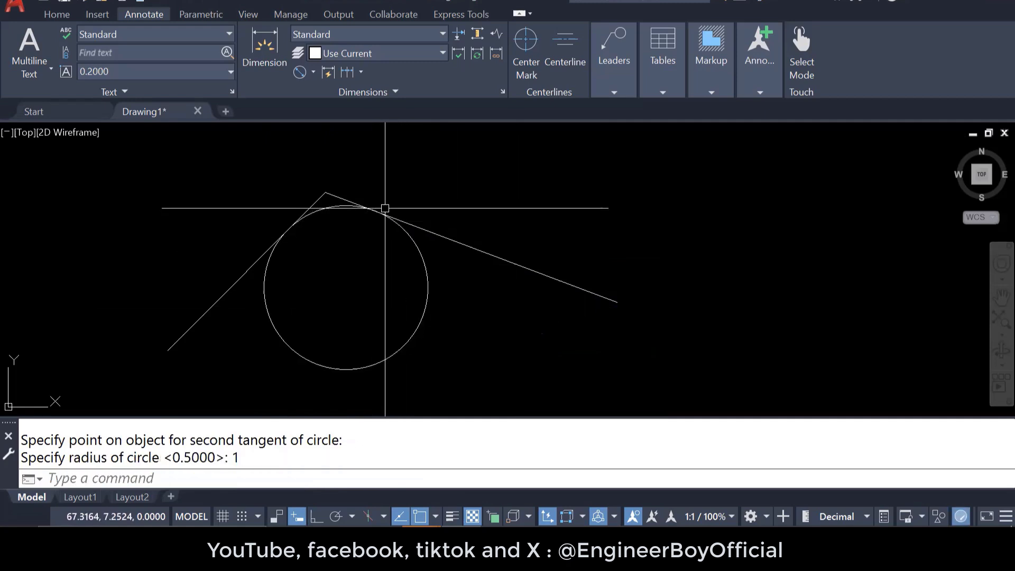
click(407, 232)
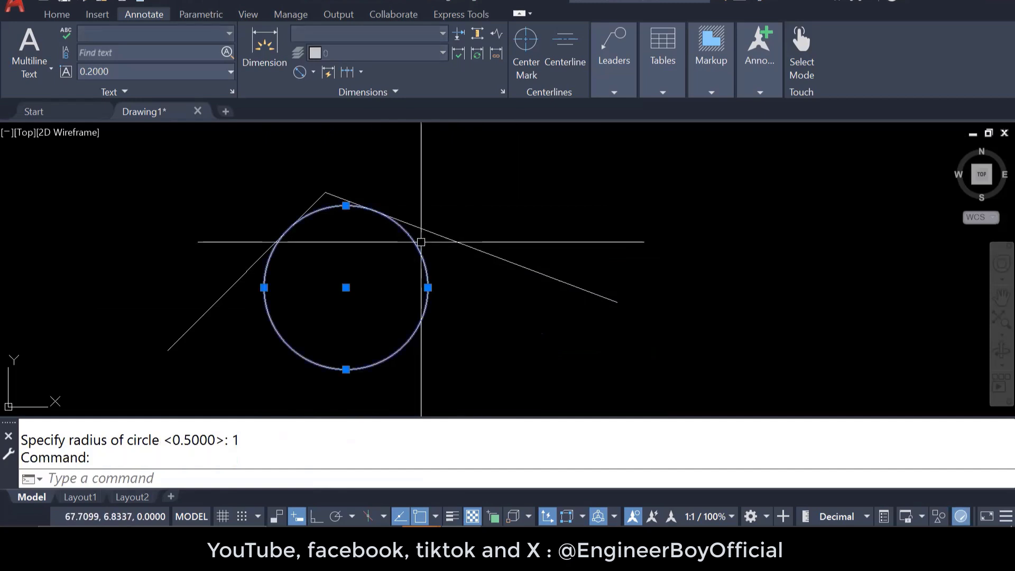
click(438, 231)
key(Escape)
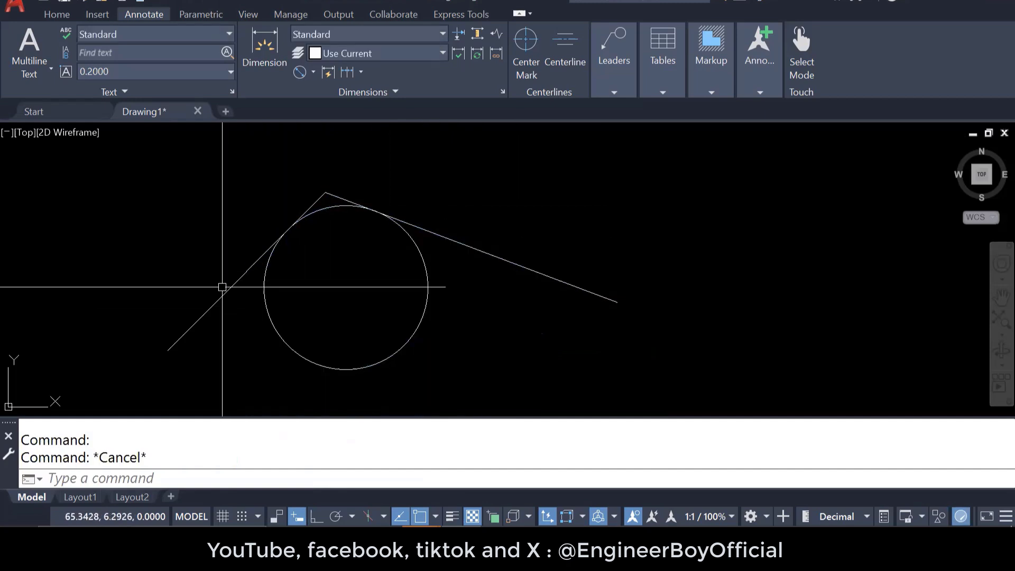
click(220, 289)
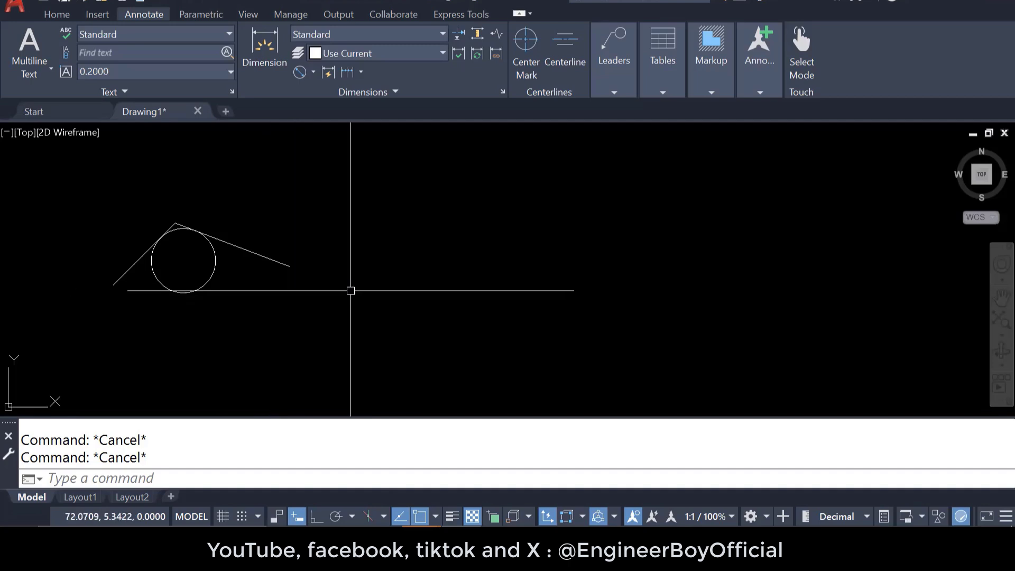
Draw three separate circles in a triangular arrangement right of the sloping lines, the first two with radii about 0.88 and 0.73, the third slightly smaller.
text(c)
key(Return)
click(393, 269)
click(405, 294)
key(Return)
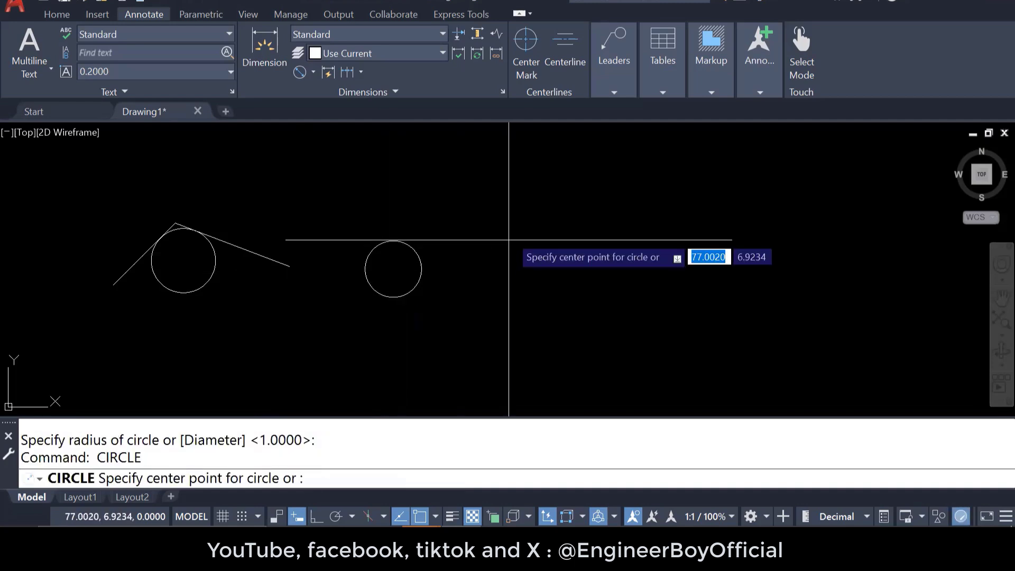
click(503, 213)
click(519, 230)
key(Return)
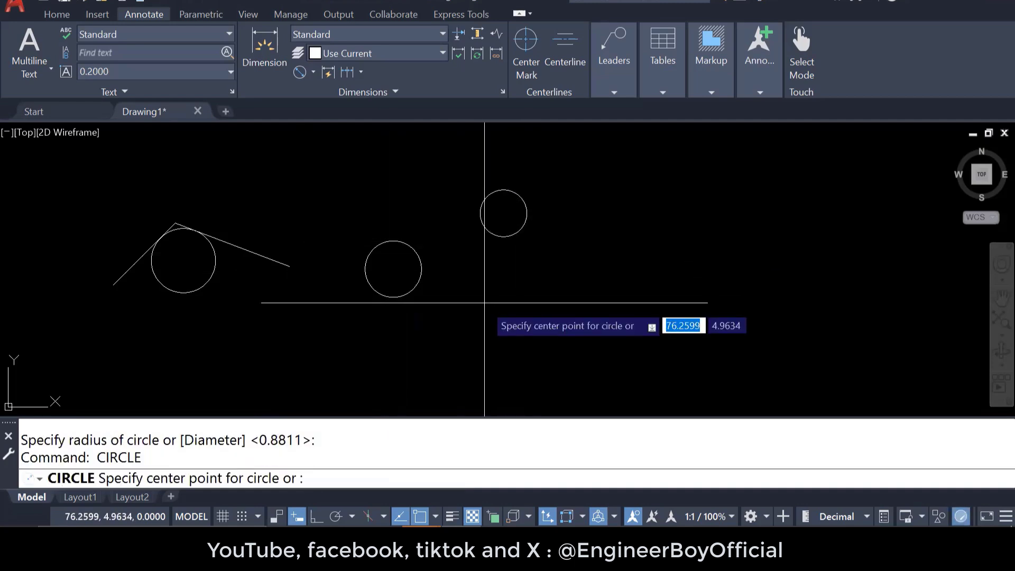
click(484, 303)
key(Escape)
scroll(524, 261, up, 2)
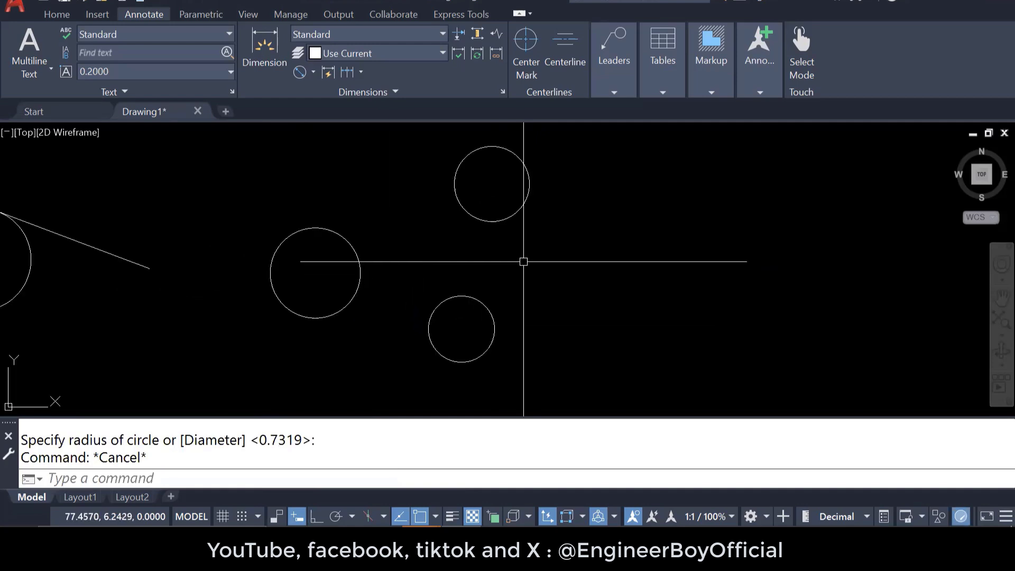
mouse_move(523, 261)
middle_down()
mouse_move(493, 286)
mouse_move(465, 289)
middle_up()
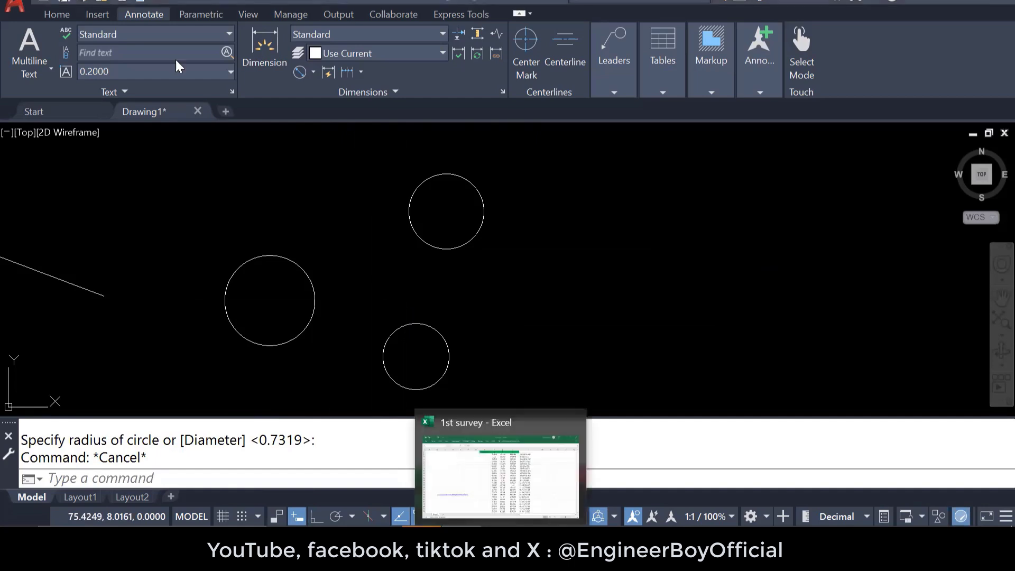
Draw a circle tangent to all three separate circles with the Tan, Tan, Tan method.
click(65, 16)
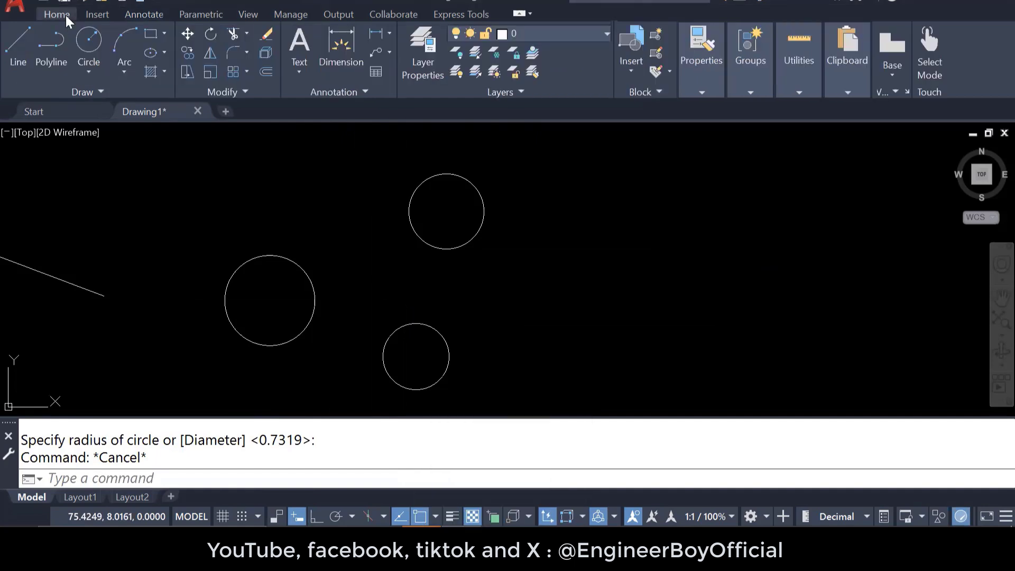
click(88, 66)
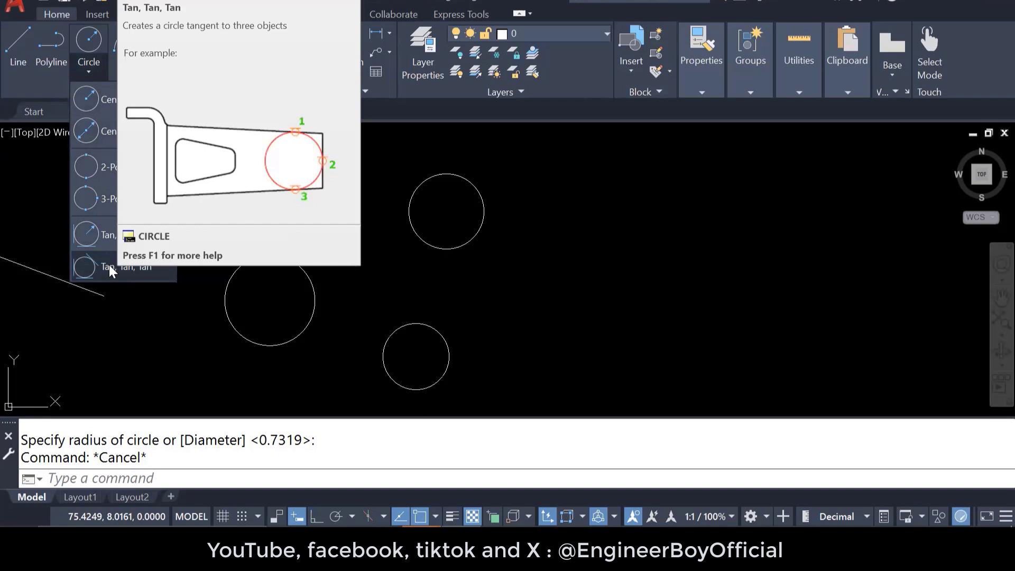
click(109, 265)
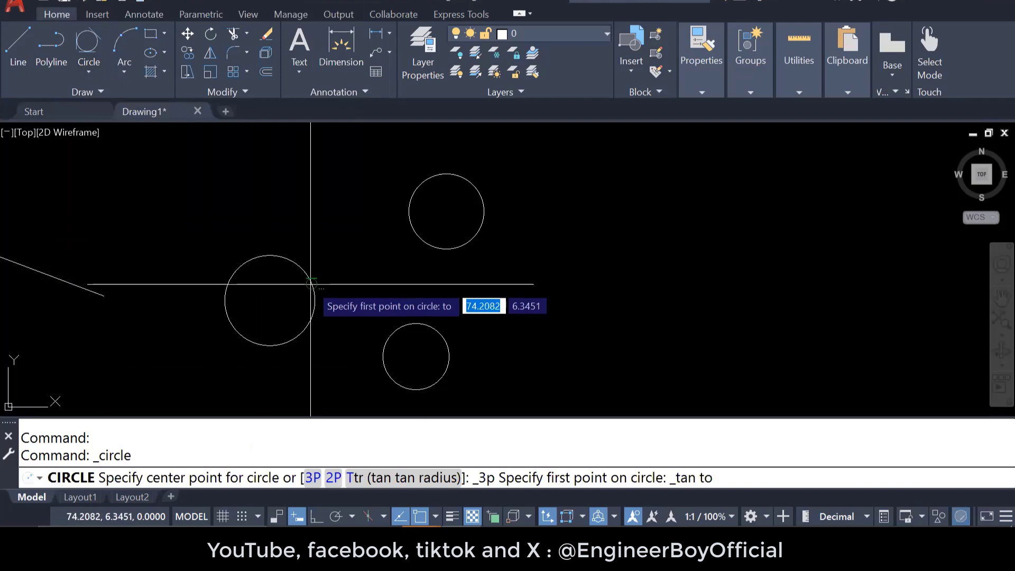
click(311, 284)
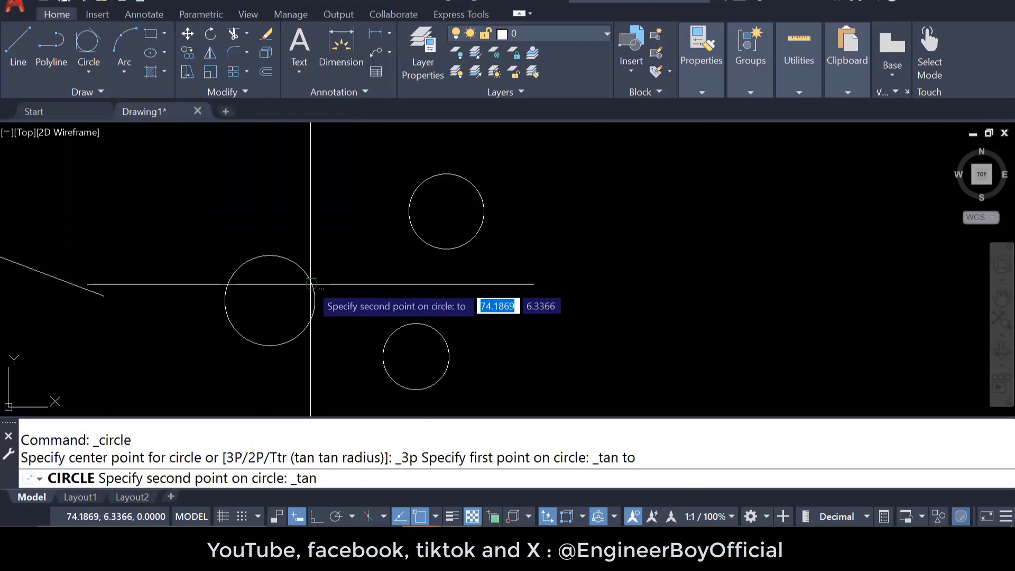
click(410, 237)
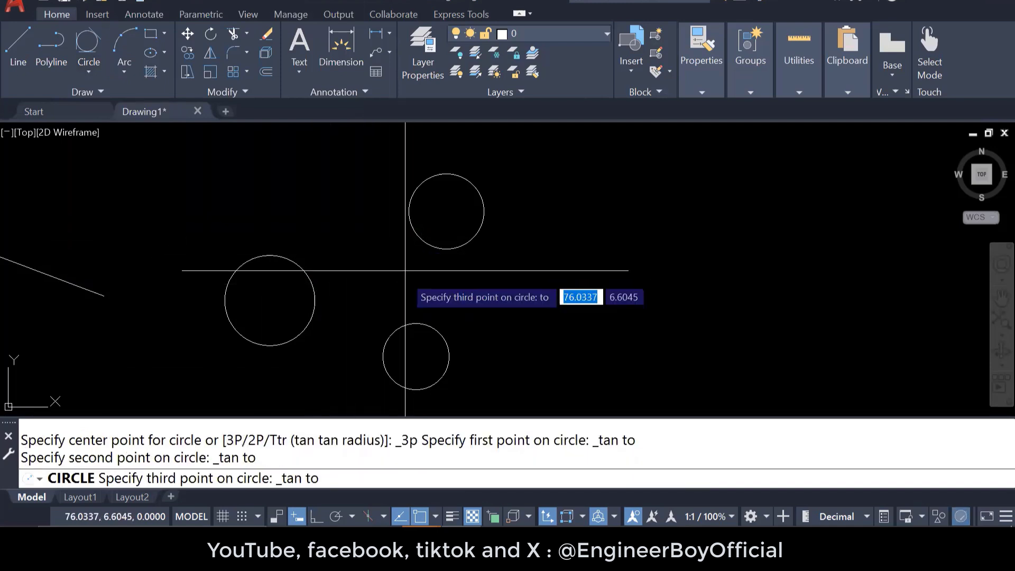
click(403, 324)
middle_drag(507, 284, 468, 274)
scroll(301, 254, down, 3)
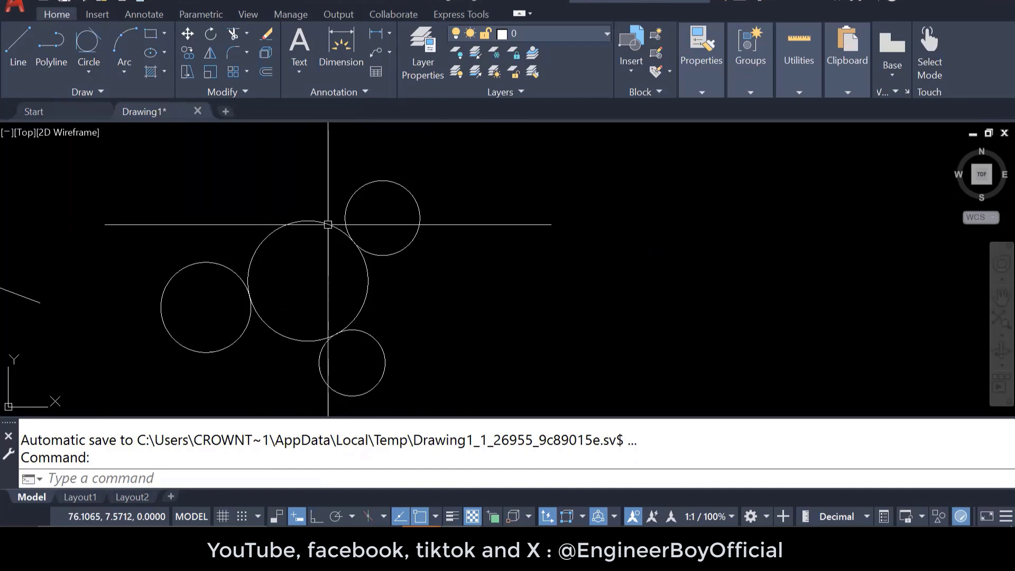
middle_drag(328, 220, 278, 213)
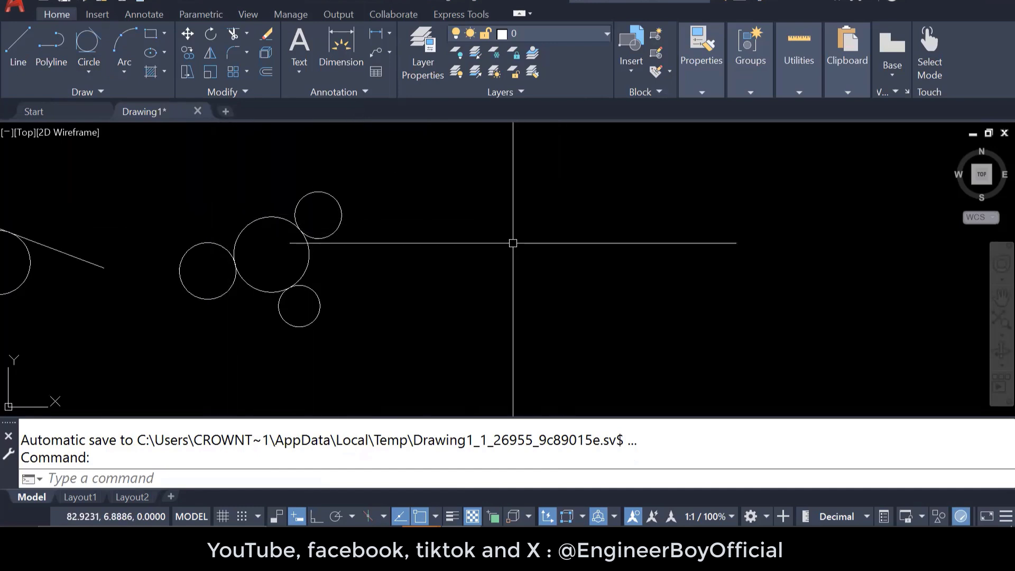
Select everything in the drawing with one crossing window and delete it.
scroll(515, 240, down, 8)
scroll(519, 285, down, 2)
click(639, 309)
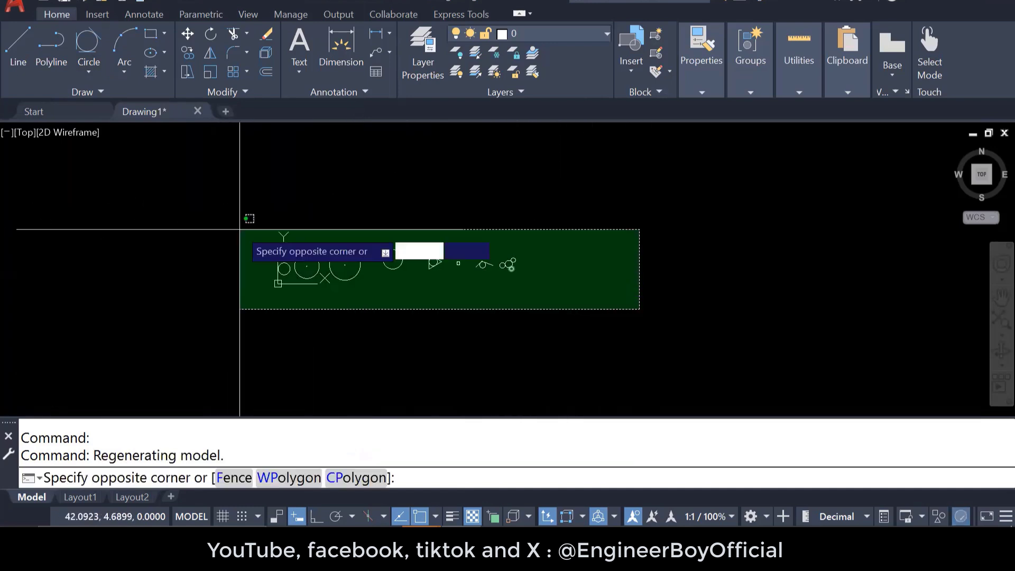
click(202, 215)
key(Delete)
key(Escape)
key(Escape)
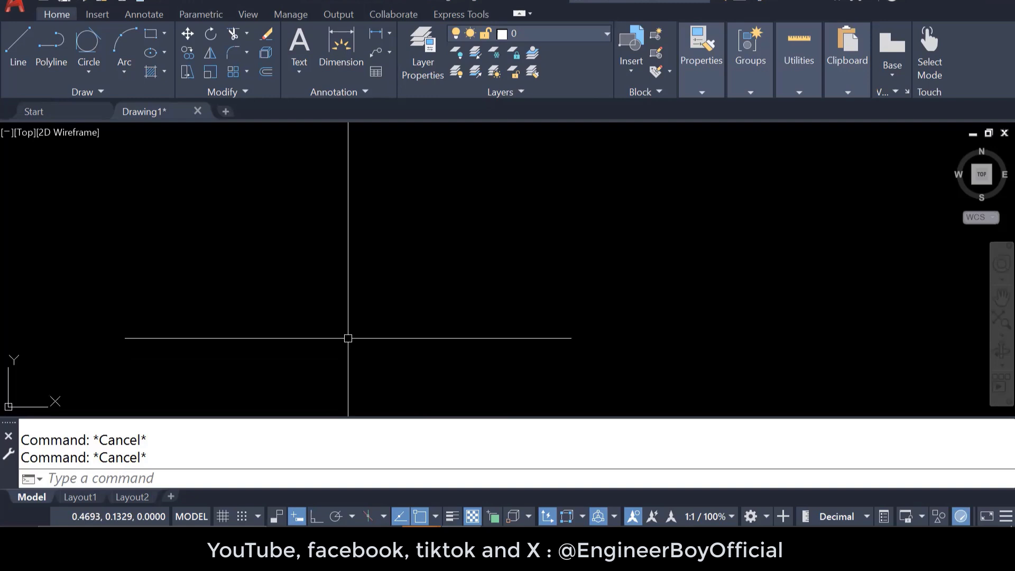
Draw a circle centred at 10,10 with a diameter of 10.
text(c)
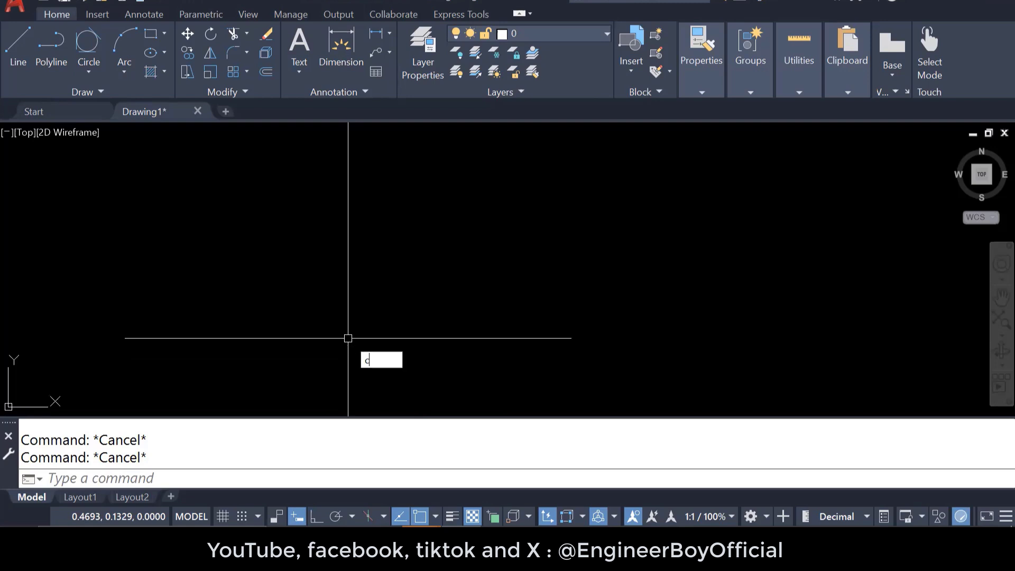
key(Return)
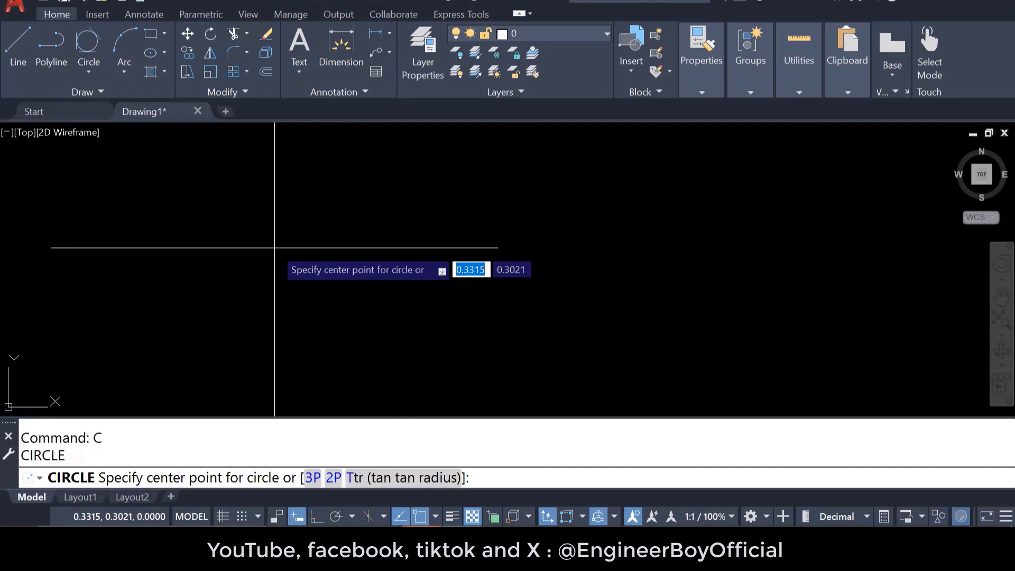
text(10,10)
key(Return)
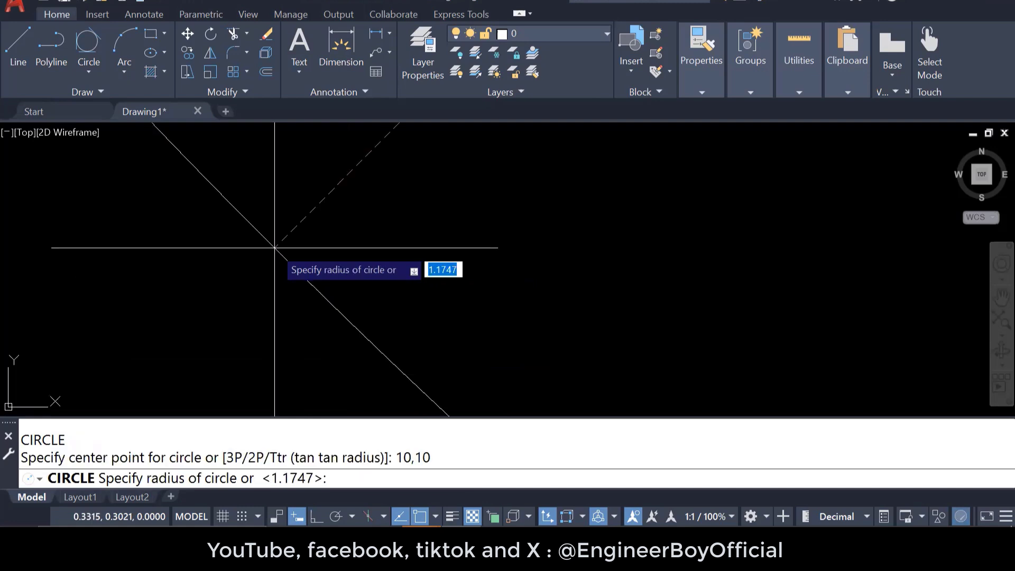
scroll(275, 247, down, 20)
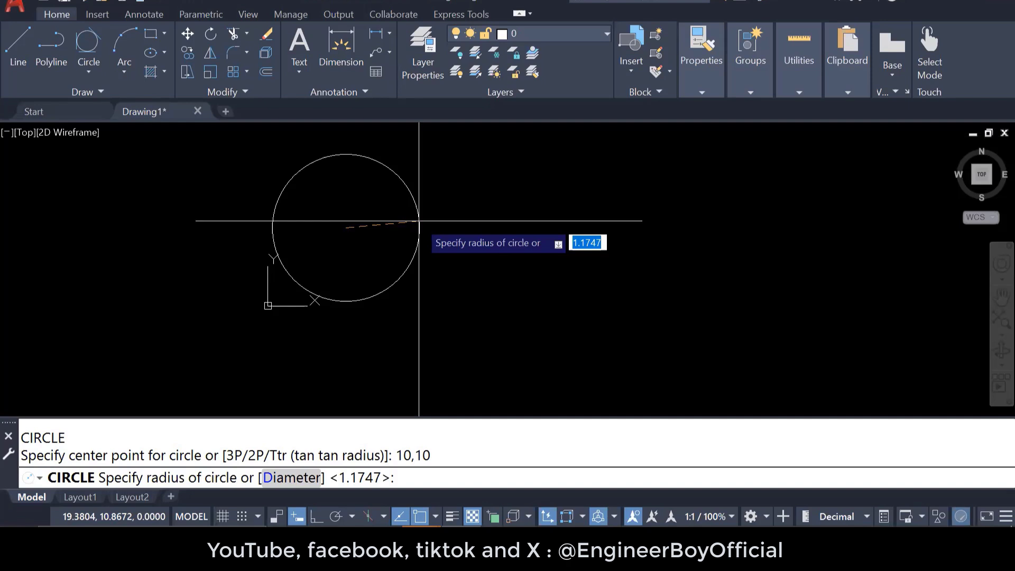
text(d)
key(Return)
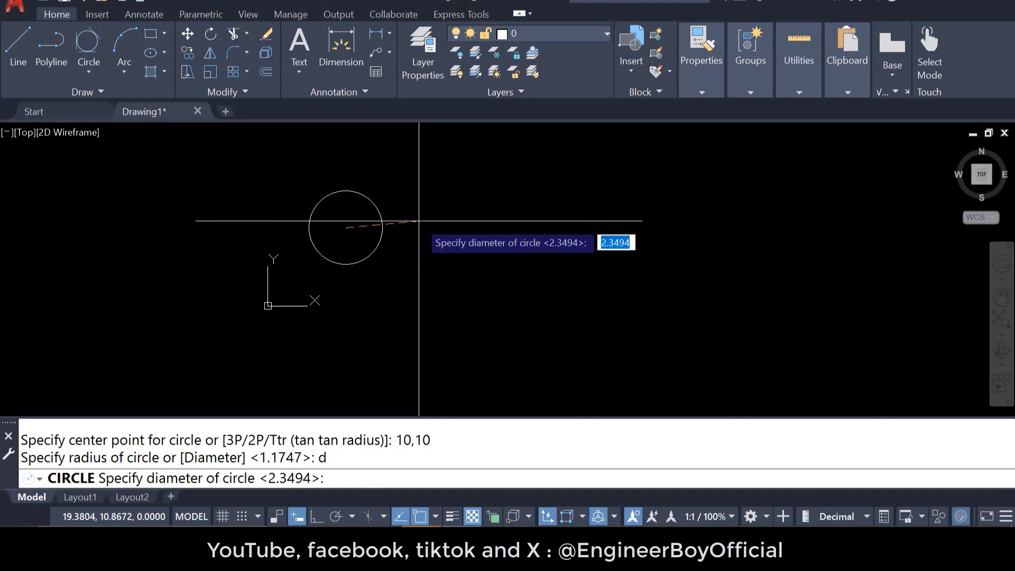
text(10)
key(Return)
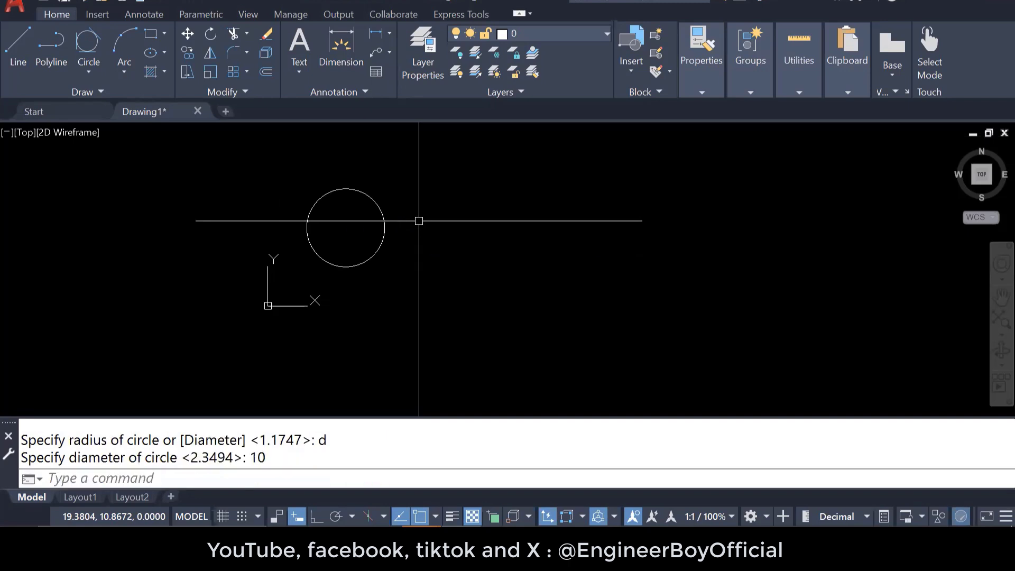
key(Escape)
key(Escape)
Add a diameter dimension to the circle, placing its text outside, to the circle's upper right.
scroll(375, 206, up, 2)
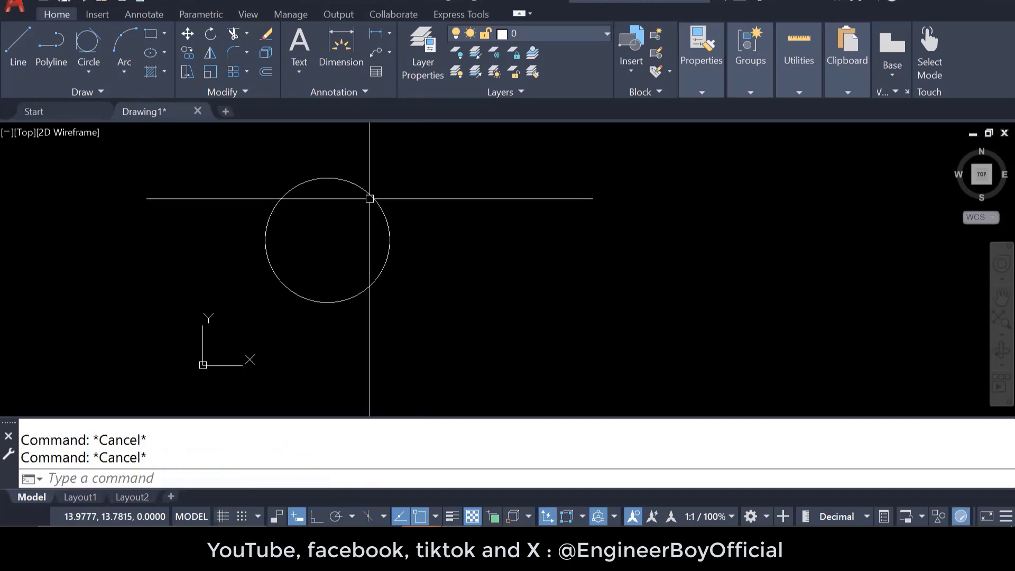
click(140, 16)
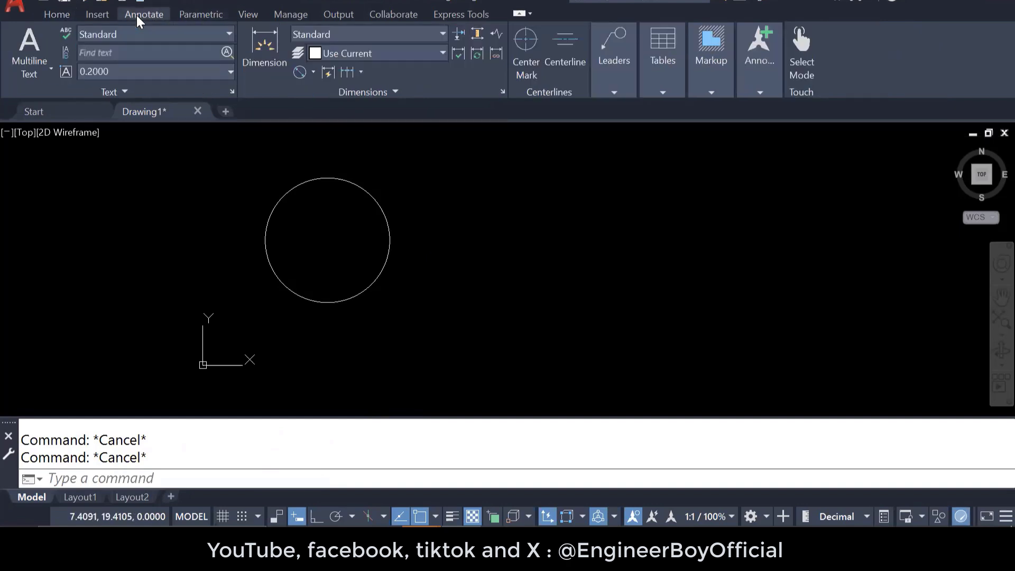
click(313, 72)
click(331, 264)
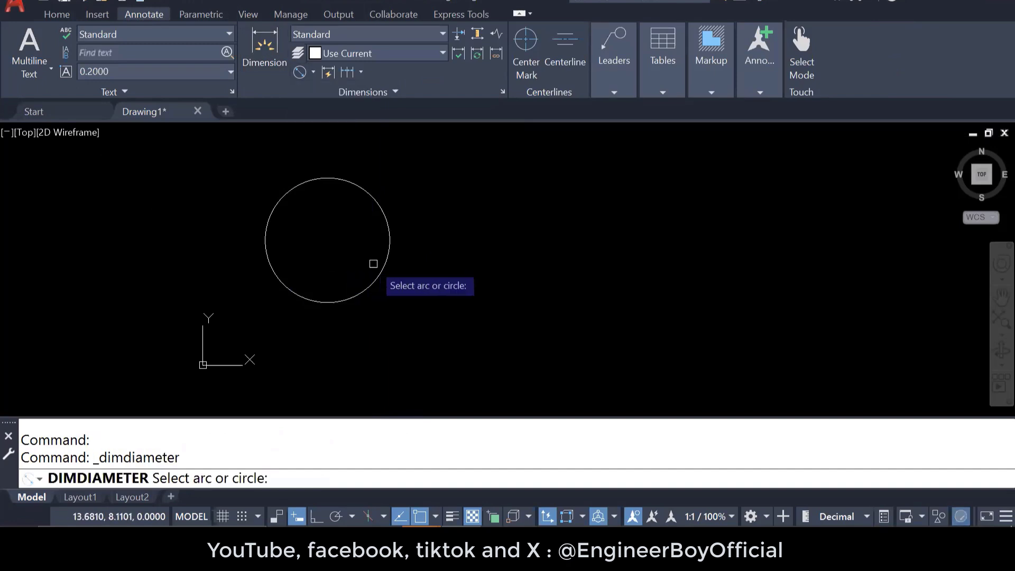
click(390, 236)
scroll(417, 217, up, 5)
scroll(491, 176, down, 2)
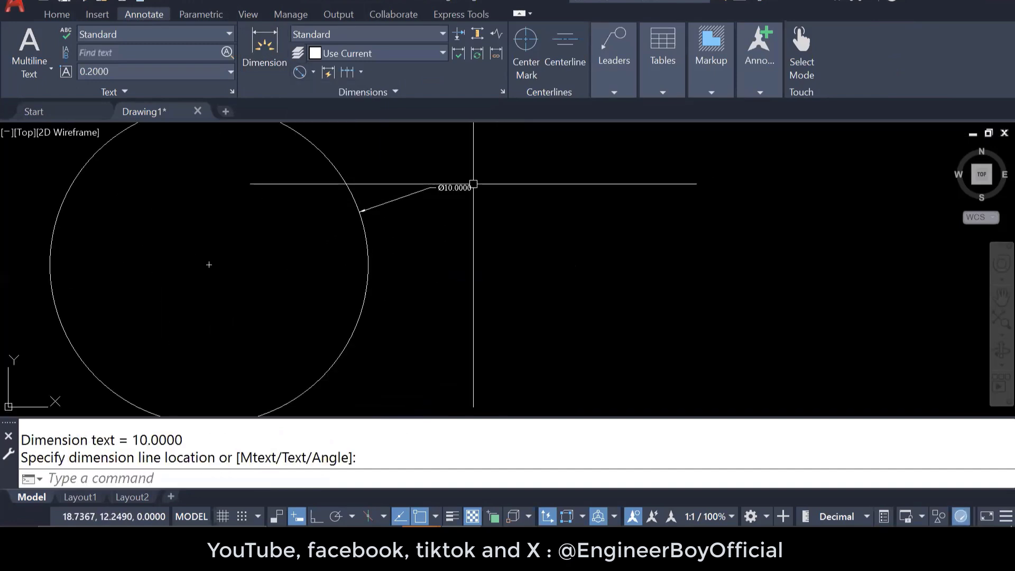
click(313, 72)
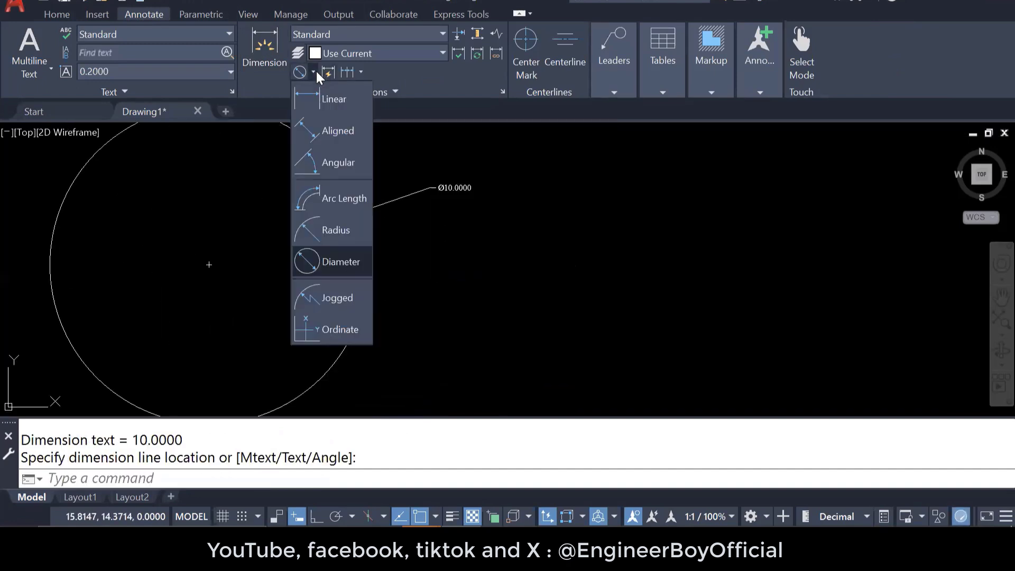
click(341, 330)
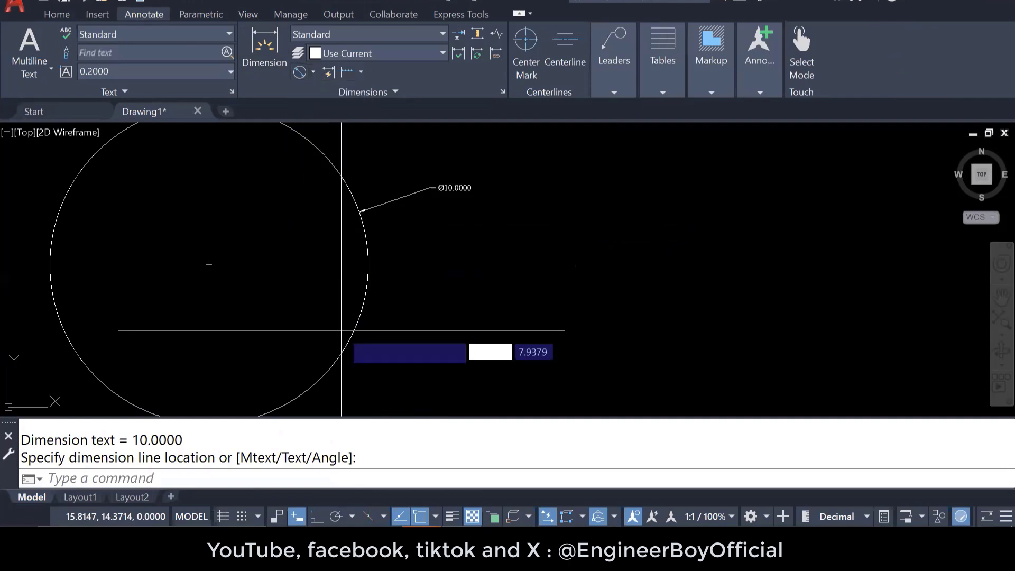
click(209, 262)
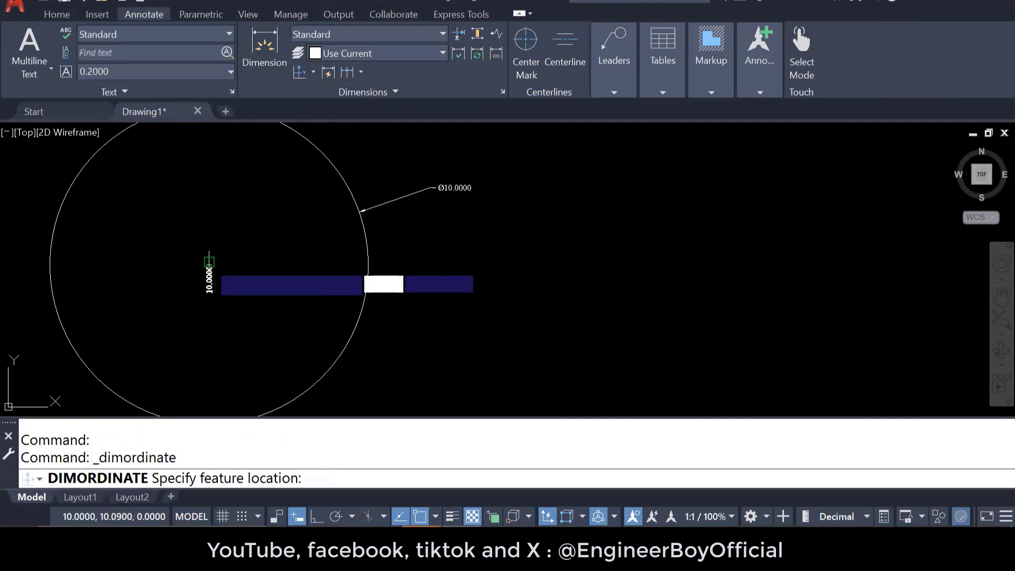
scroll(209, 264, up, 4)
key(Escape)
Add an ordinate dimension for the Y coordinate of the circle's centre, with the leader running to the right.
key(Return)
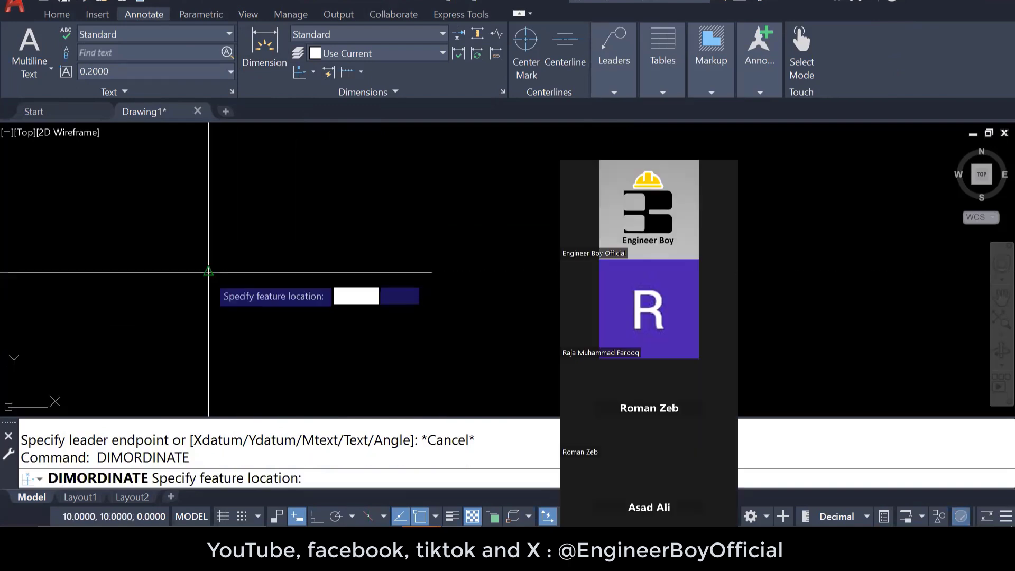
click(209, 272)
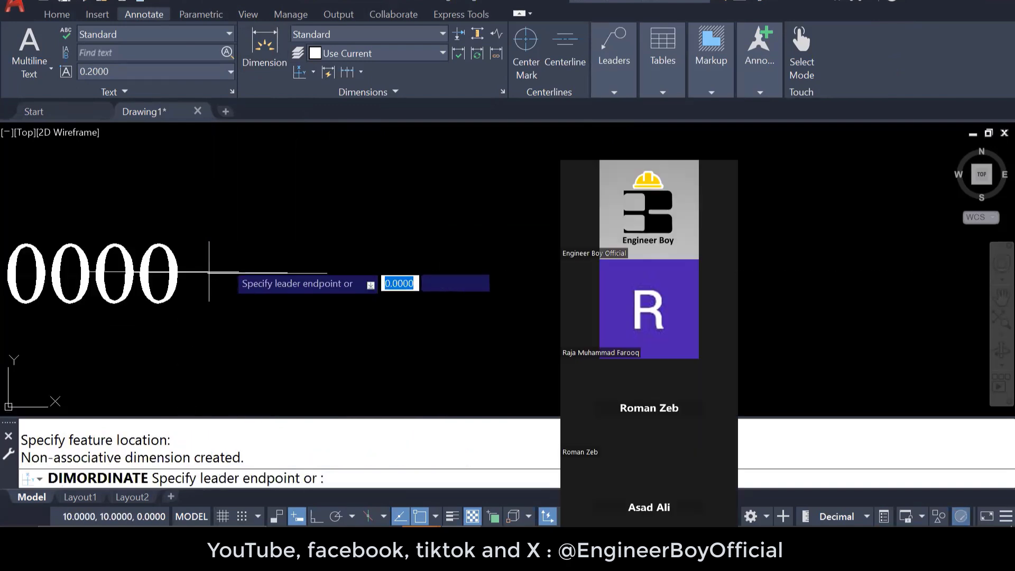
scroll(233, 254, down, 4)
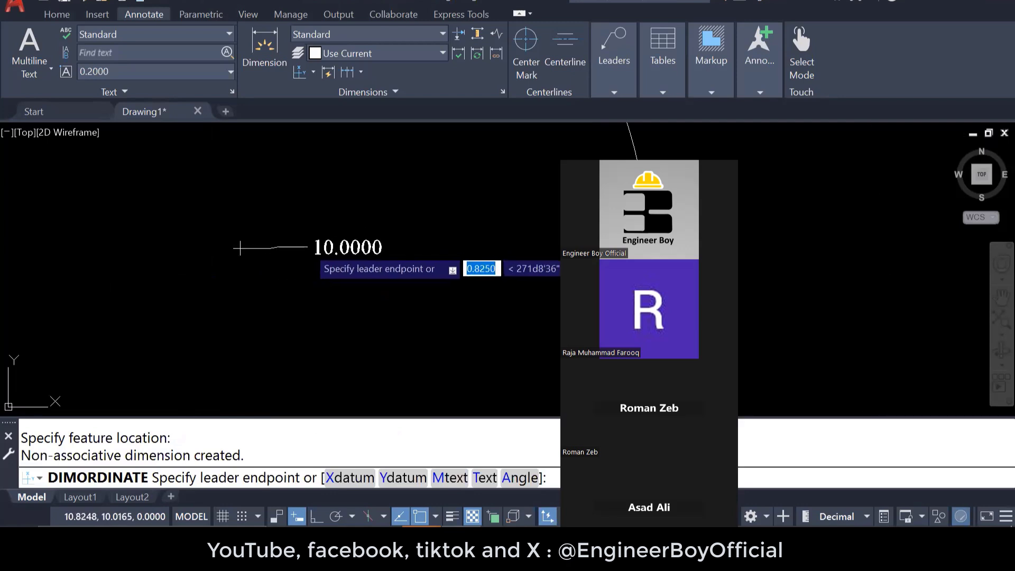
click(239, 247)
Add an ordinate dimension for the X coordinate of the circle's centre, with the leader running upward.
scroll(240, 245, up, 3)
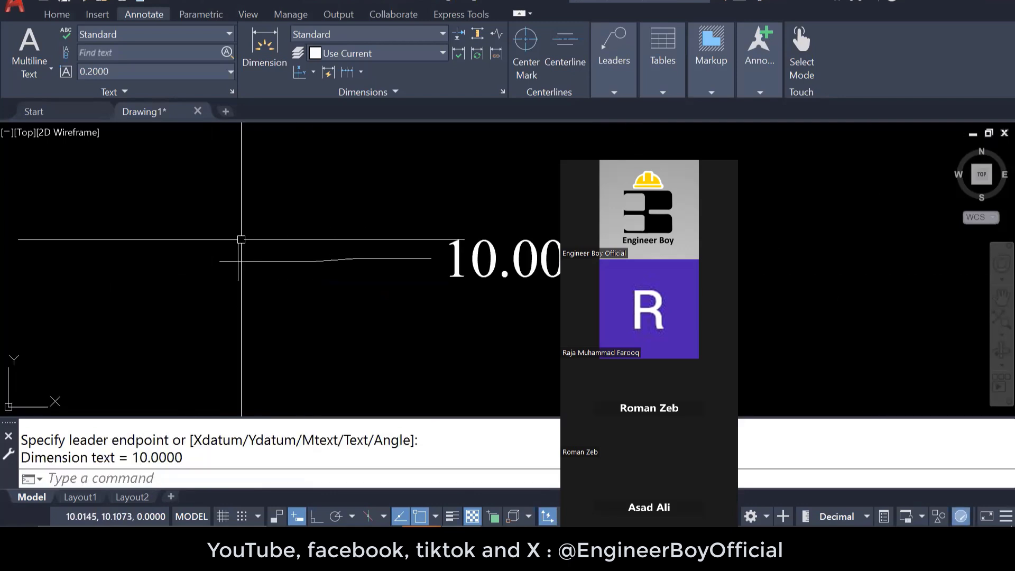
scroll(241, 240, up, 2)
key(Return)
click(232, 305)
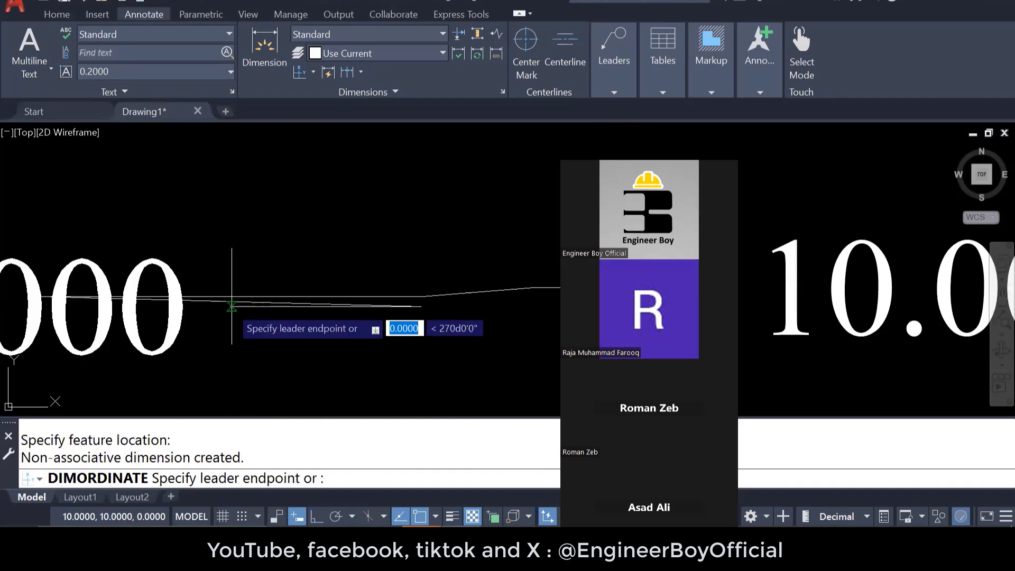
scroll(231, 306, down, 5)
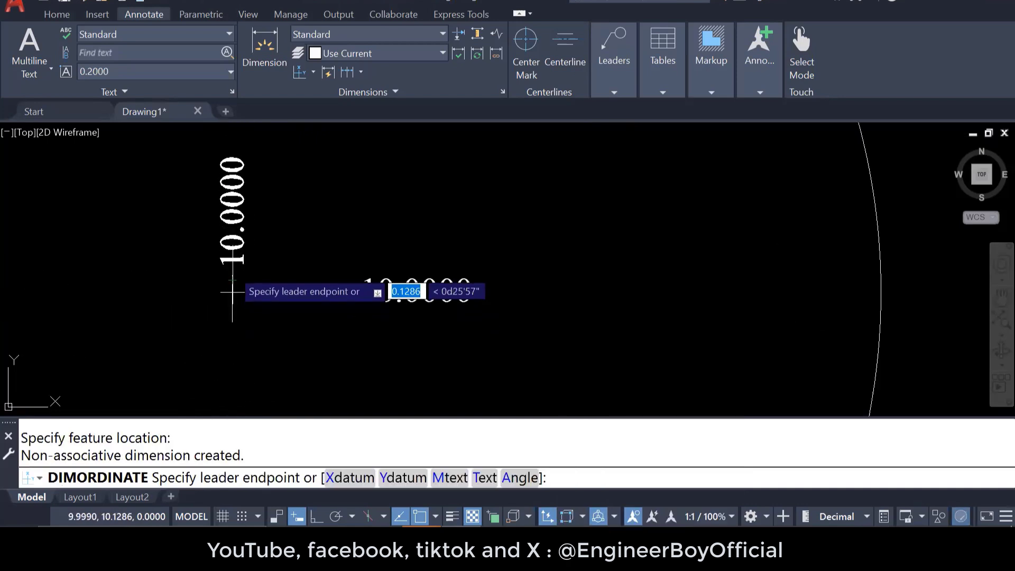
click(232, 248)
key(Escape)
key(Escape)
Erase the circle and all its dimensions using a crossing window around them.
scroll(303, 235, down, 5)
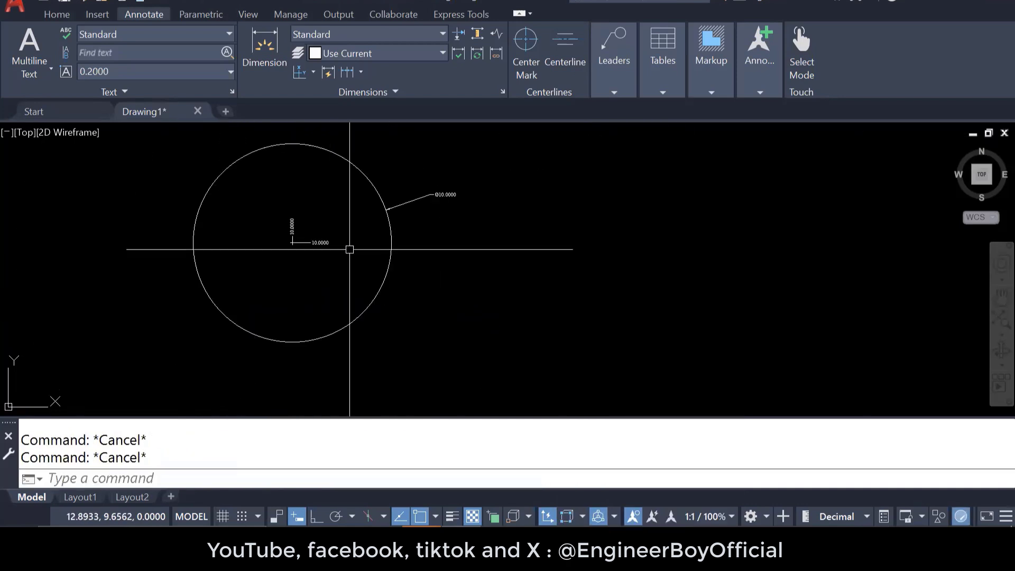
scroll(376, 254, down, 4)
click(488, 322)
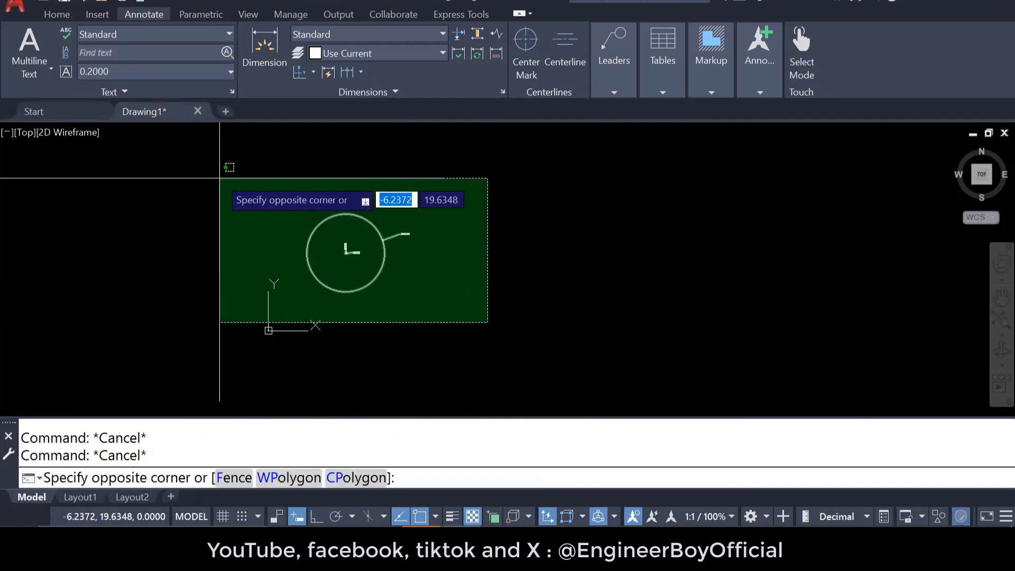
click(219, 179)
text(e)
key(Return)
key(Escape)
key(Escape)
Draw a freehand-sized circle centred at about 16,6 in the empty drawing.
click(70, 19)
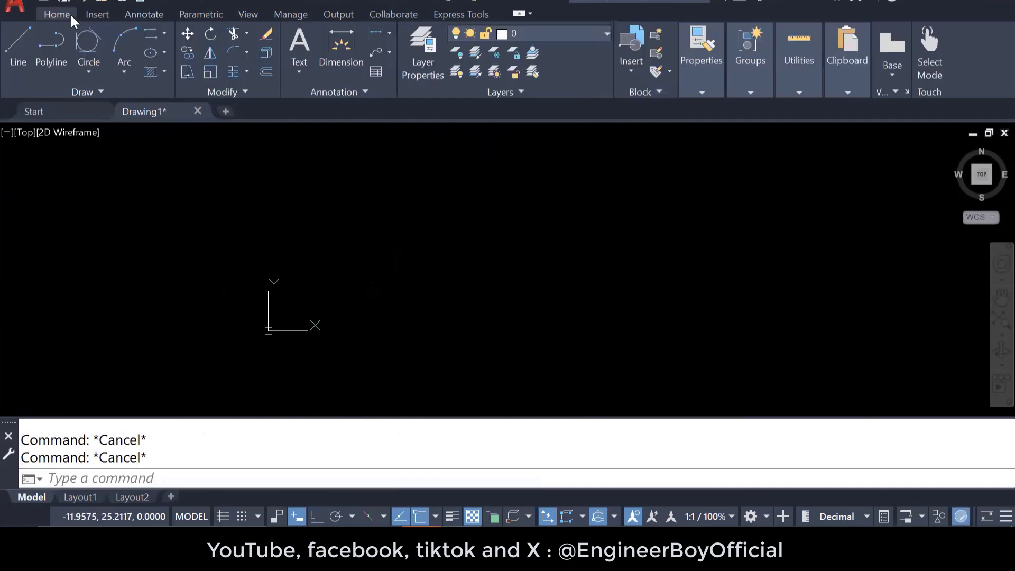
click(446, 306)
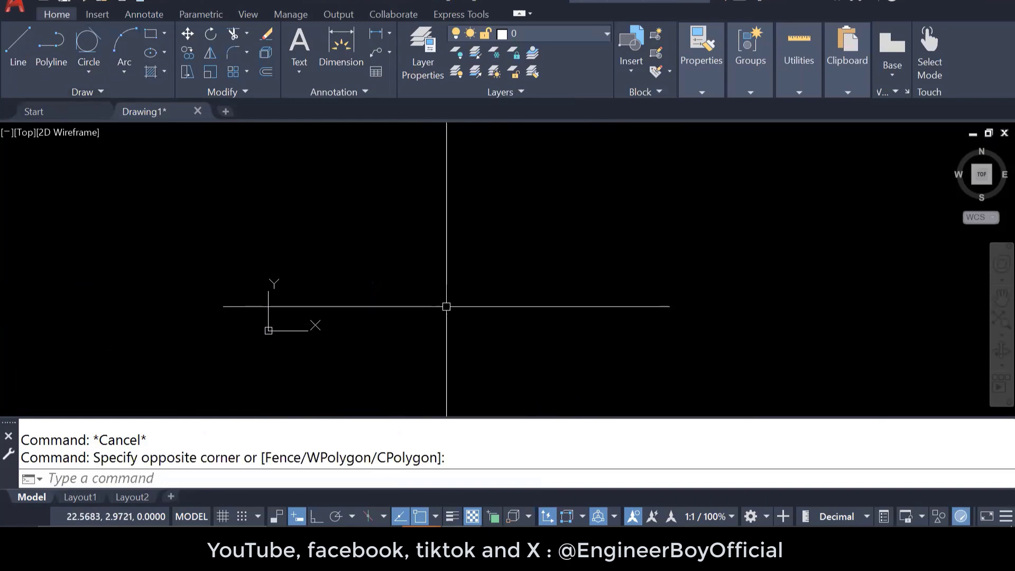
scroll(446, 306, up, 4)
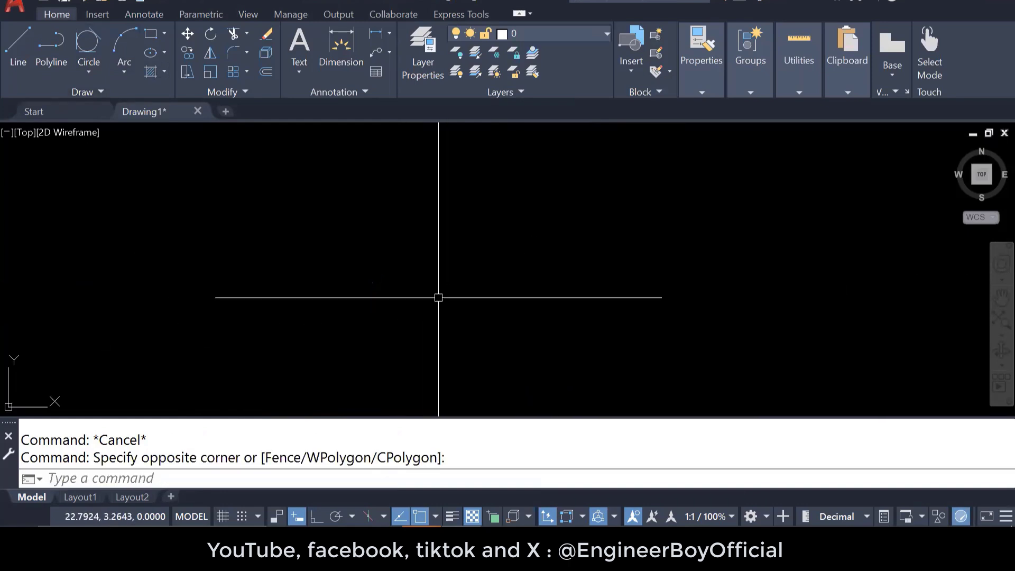
text(c)
key(Return)
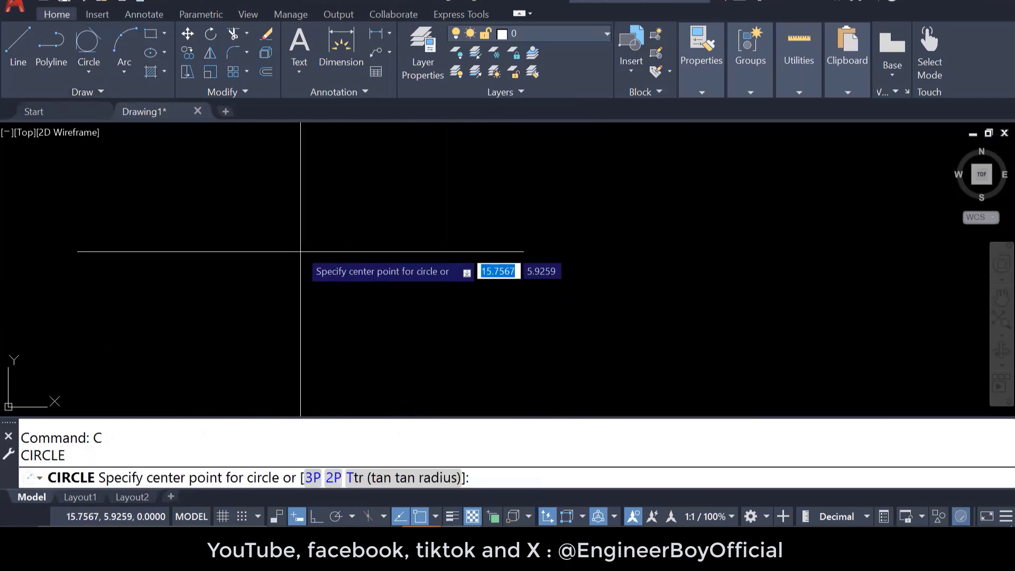
click(300, 249)
click(340, 317)
key(Escape)
key(Escape)
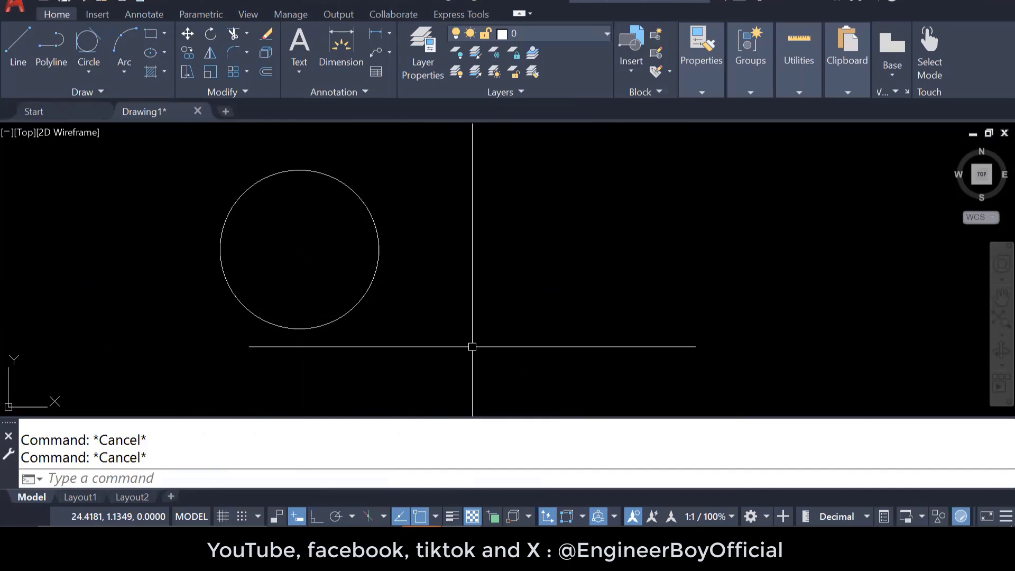
Draw a diagonal line by eye that grazes the circle's lower-right side, without a tangent snap.
text(L)
key(Return)
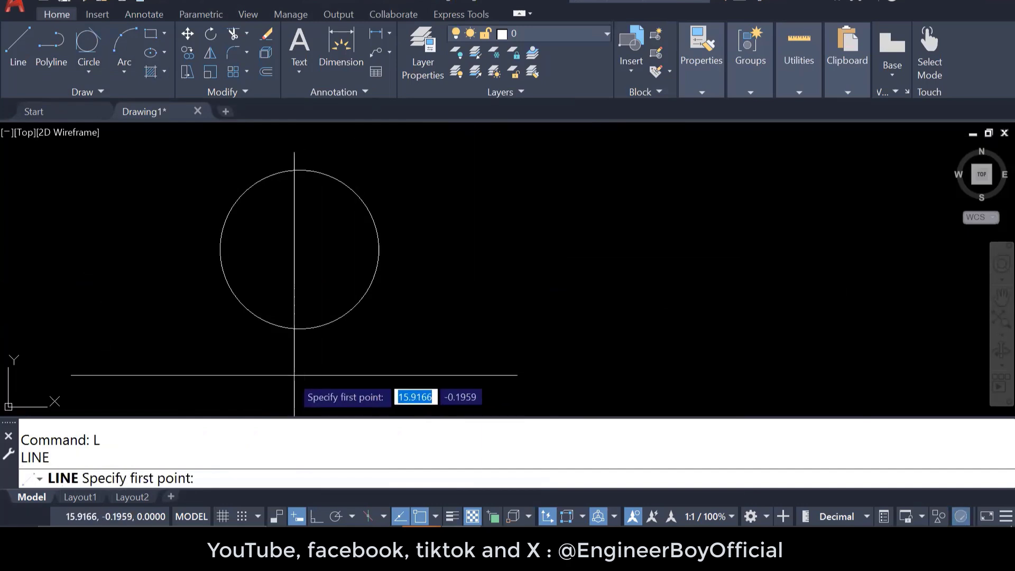
click(291, 376)
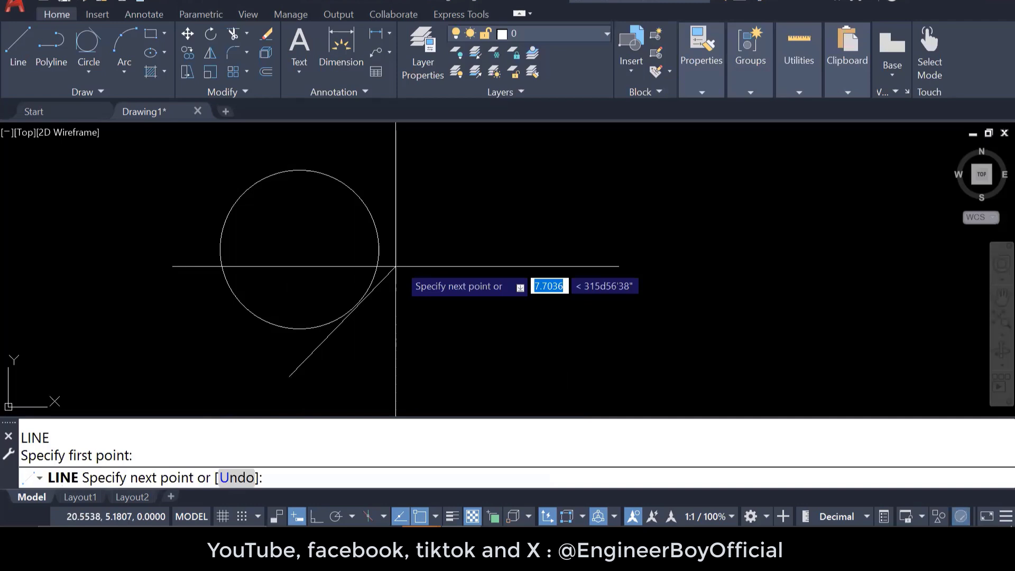
click(463, 189)
key(Escape)
key(Escape)
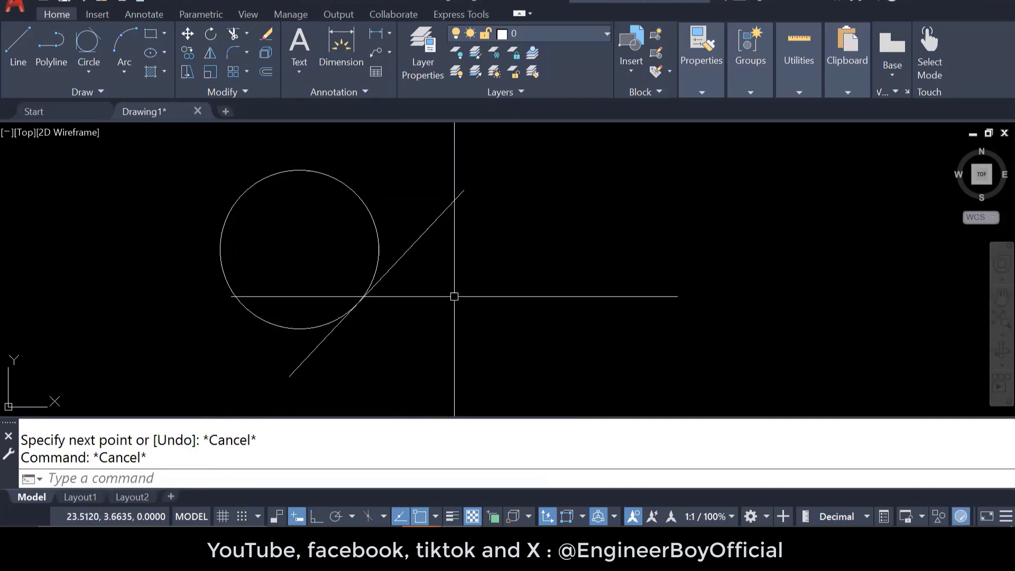
Inspect up close where the diagonal line meets the circle, and erase that line.
scroll(372, 308, up, 5)
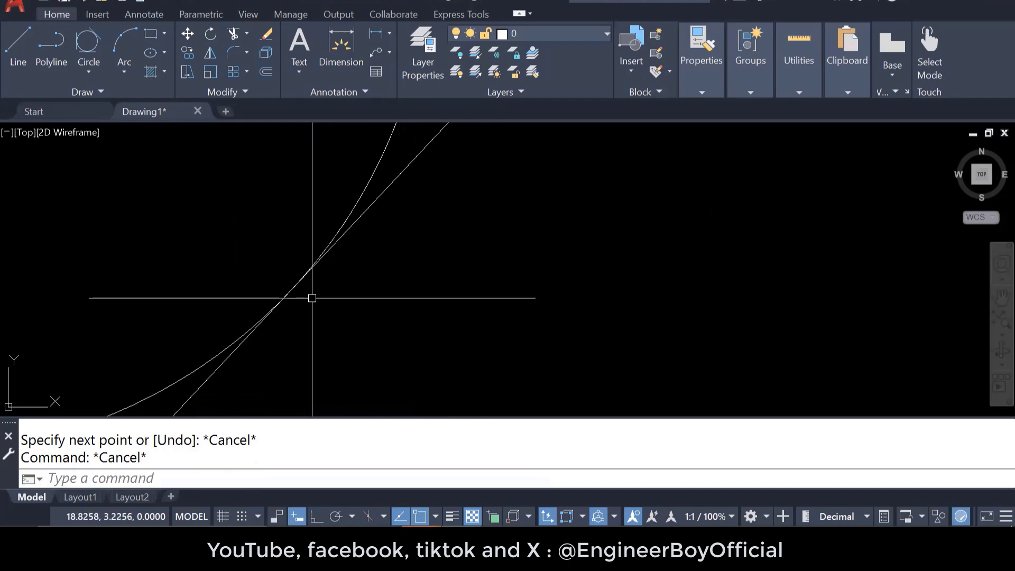
scroll(312, 297, up, 5)
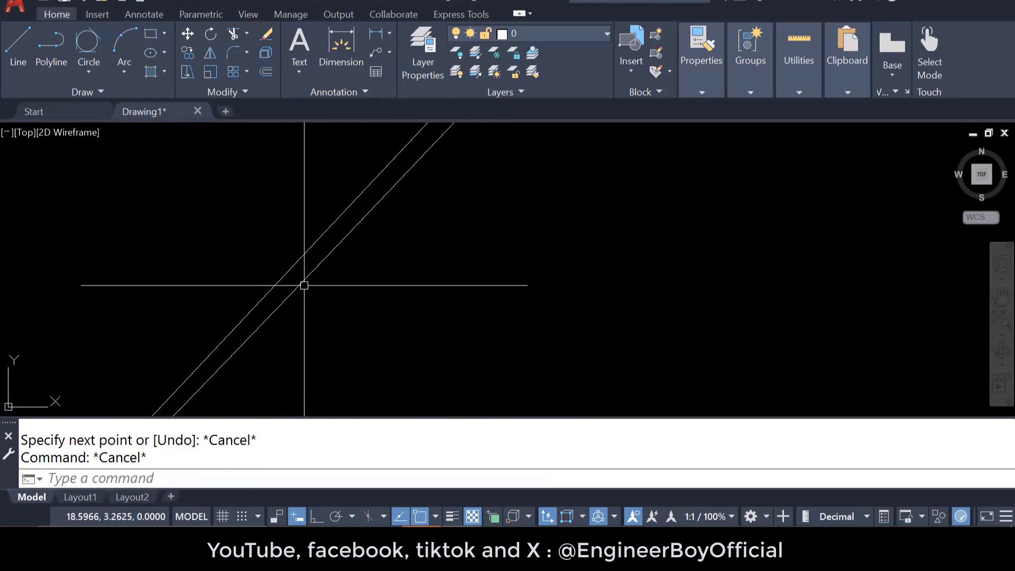
scroll(320, 290, down, 8)
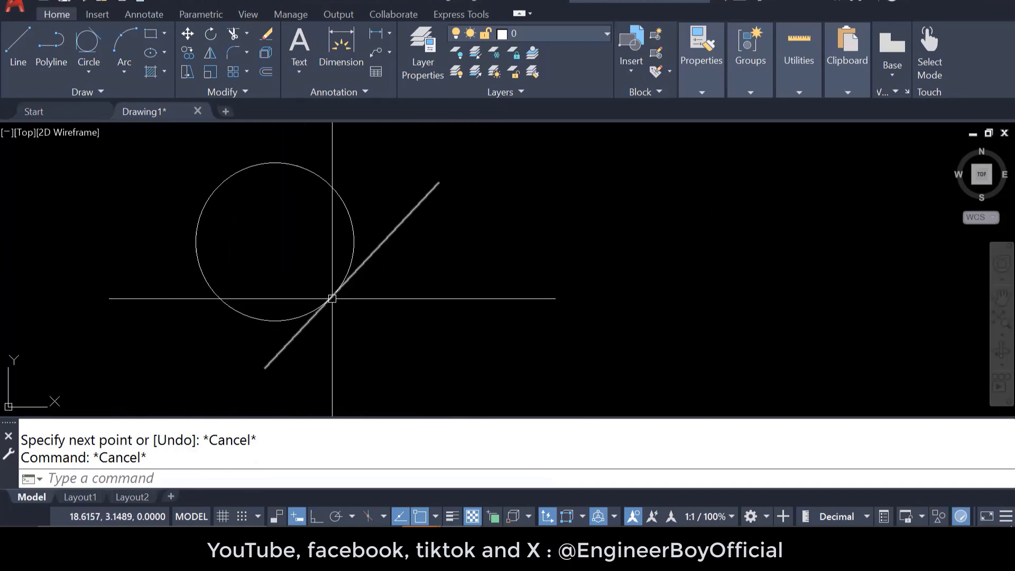
click(380, 244)
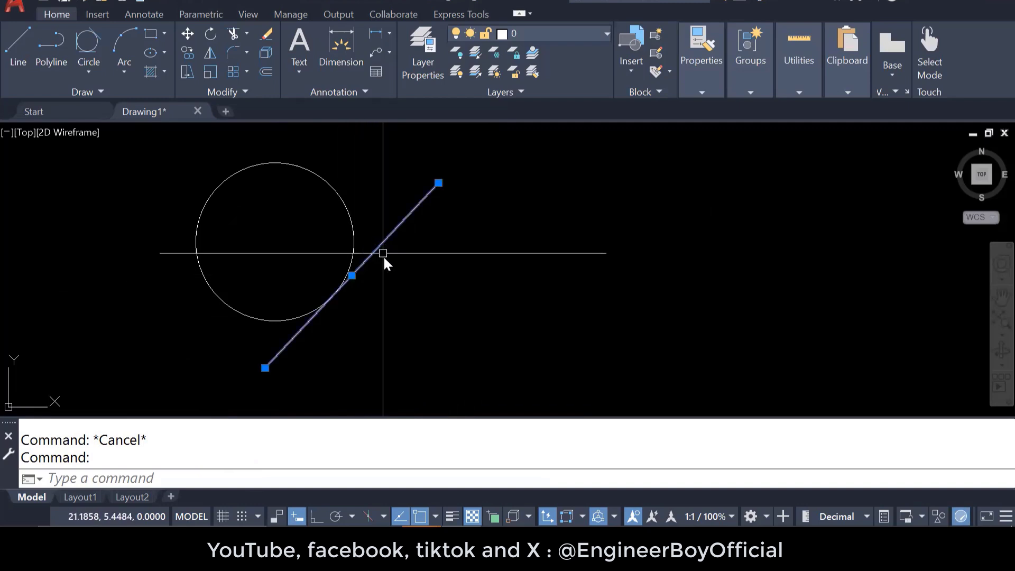
key(Delete)
key(Escape)
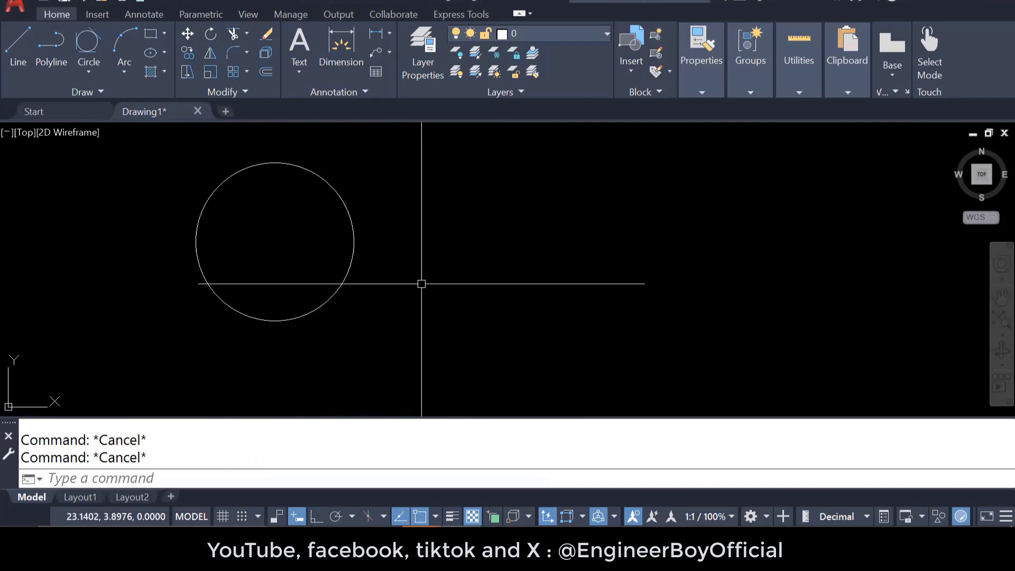
Draw a line starting at the circle's upper-right edge with a one-time Tangent snap, running down to a free point outside the circle.
text(L)
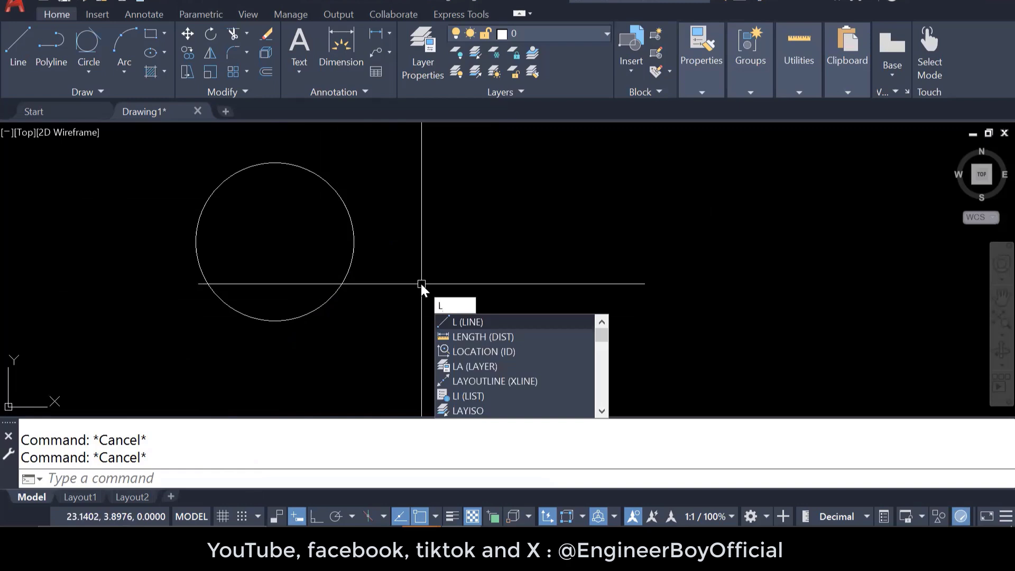
key(Return)
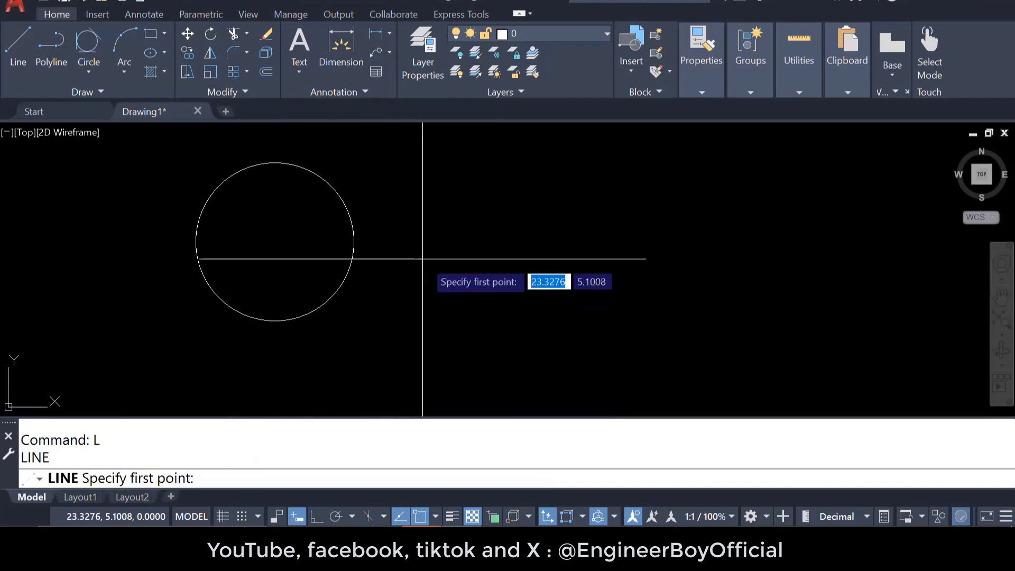
shift+right_click(411, 220)
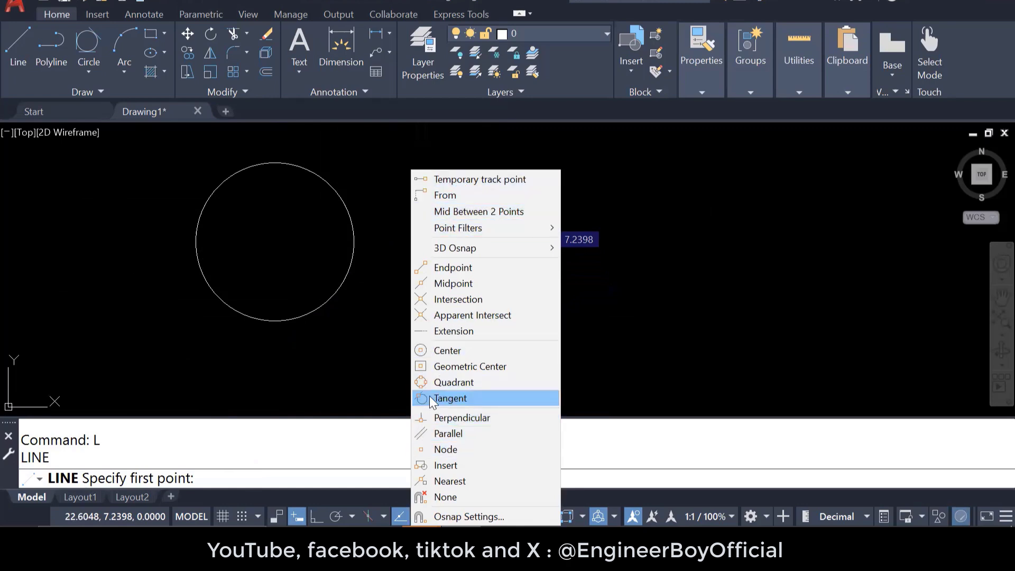
click(467, 398)
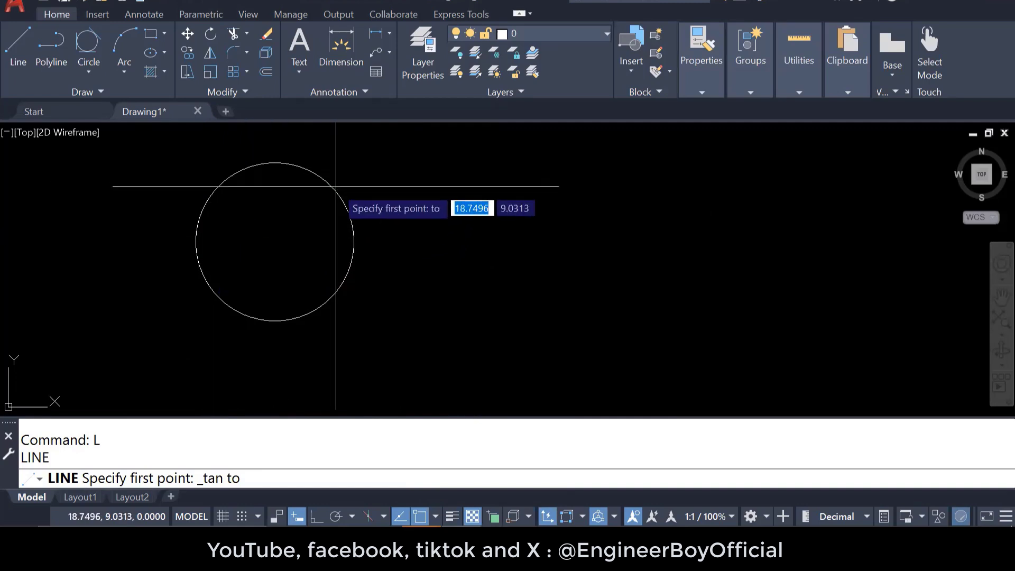
click(342, 202)
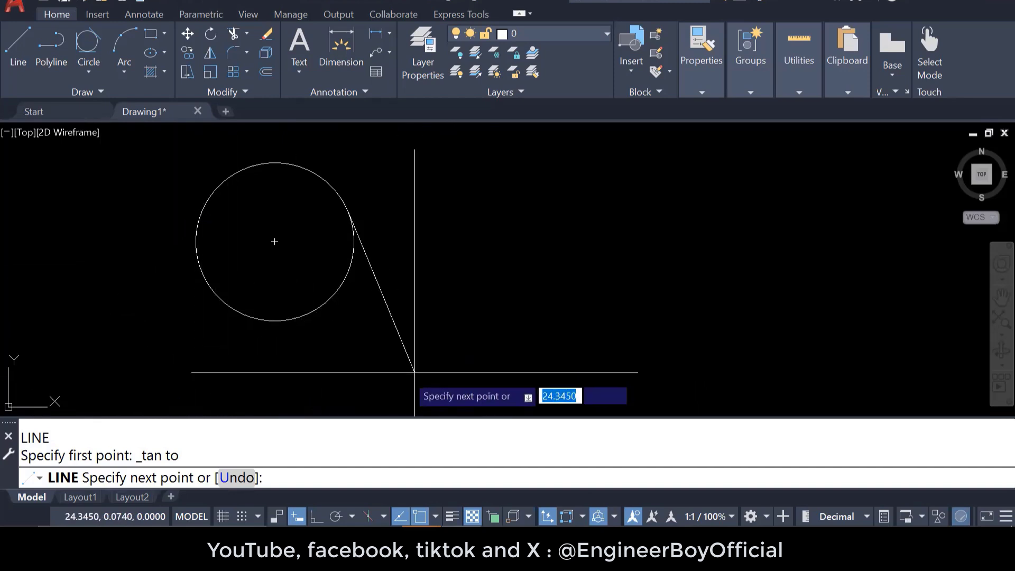
click(402, 313)
key(Escape)
key(Escape)
key(Escape)
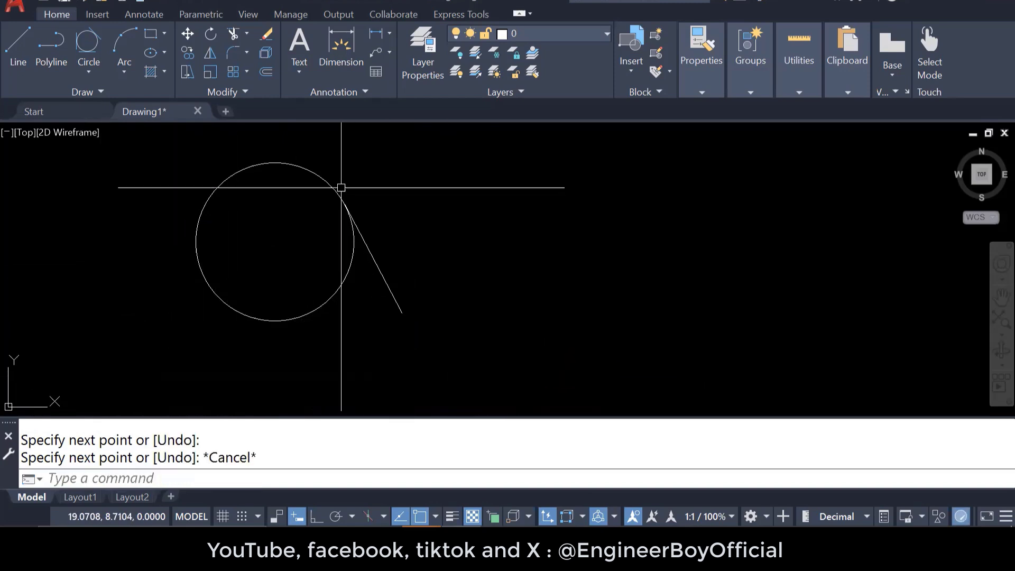
Draw a slightly sloping helper line above the circle, clear of its top edge.
text(l)
key(Return)
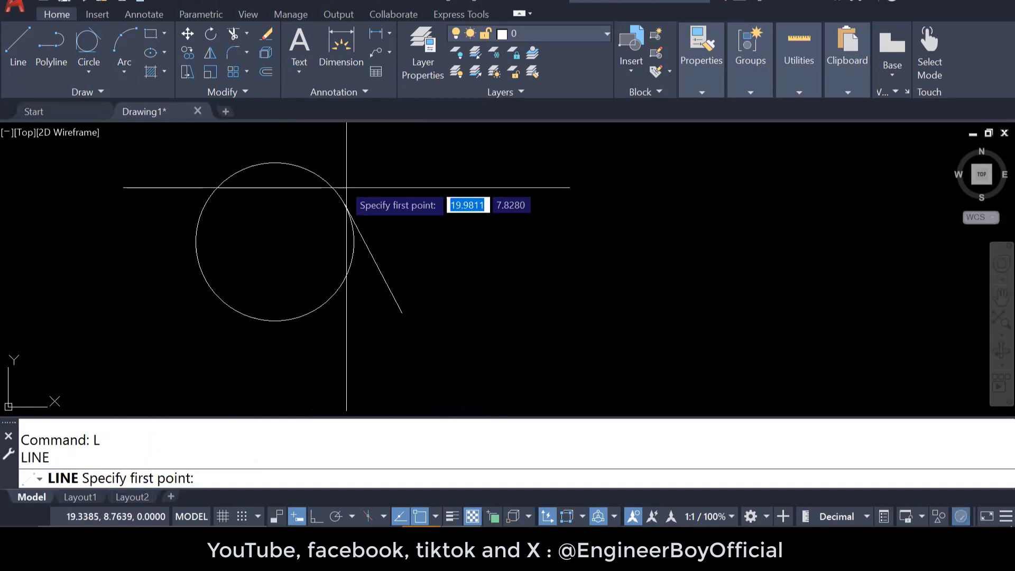
click(333, 136)
click(159, 169)
key(Escape)
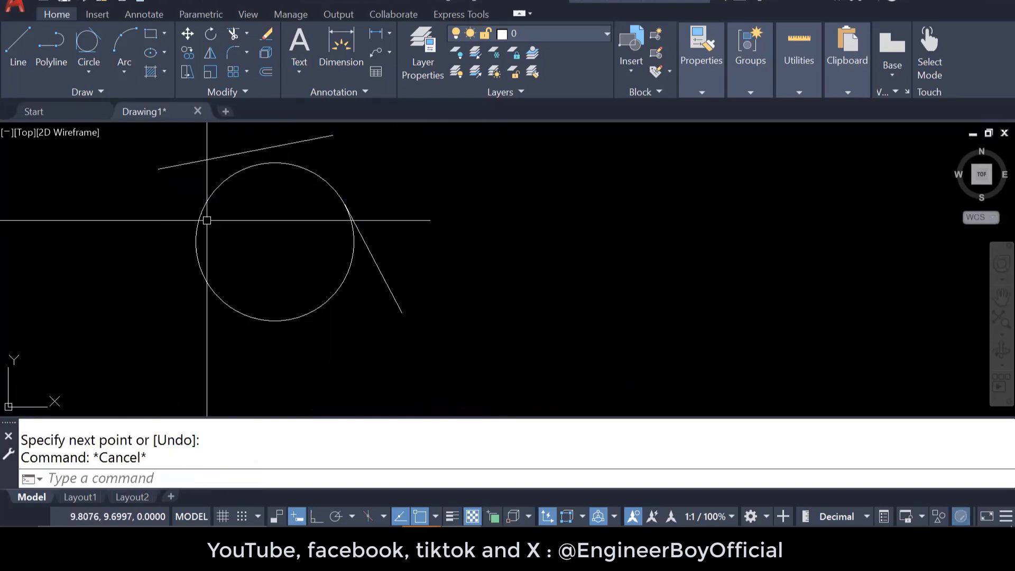
key(Escape)
click(313, 139)
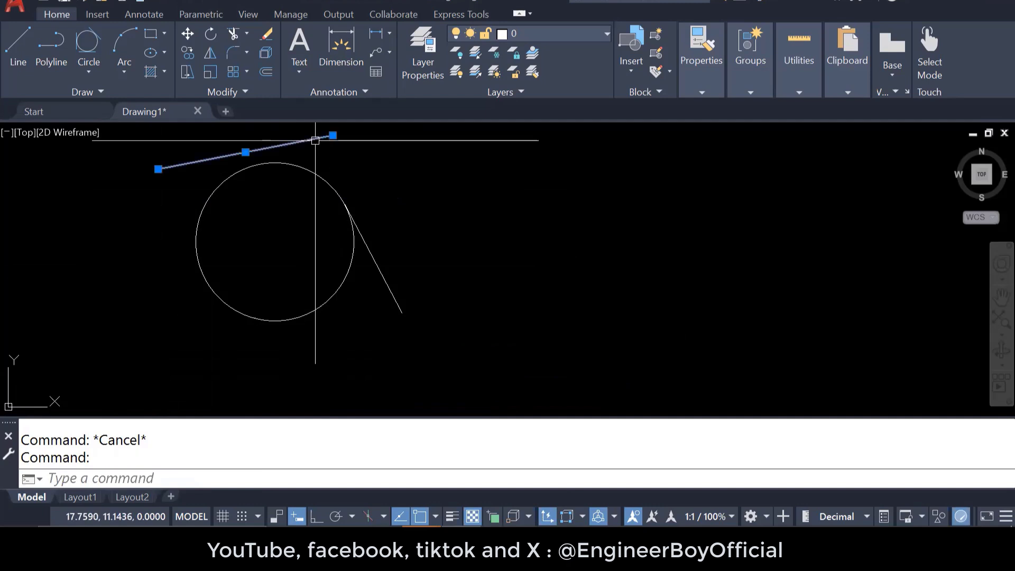
key(Escape)
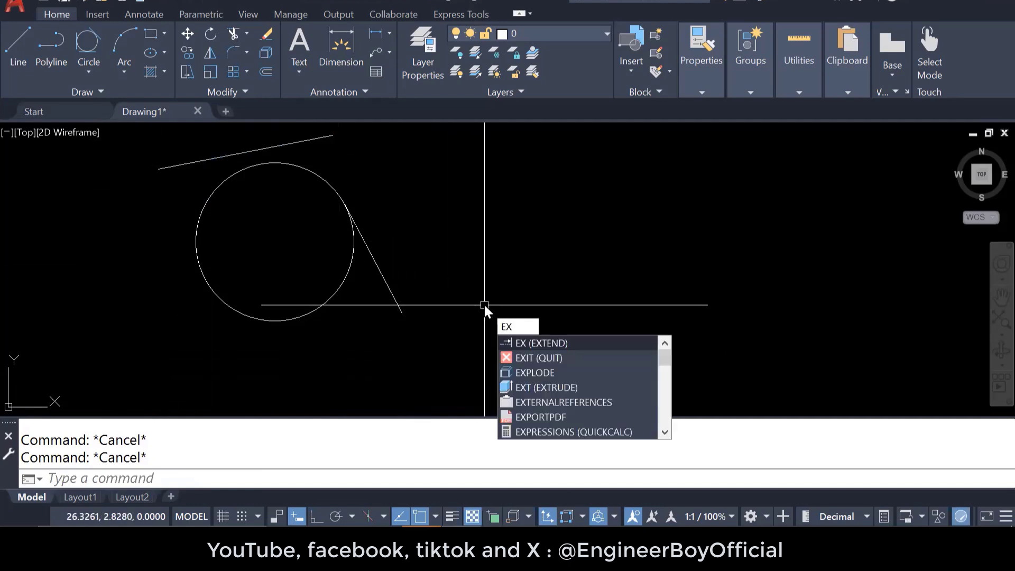
Extend the upper end of the tangent line to the helper line above the circle.
key(Return)
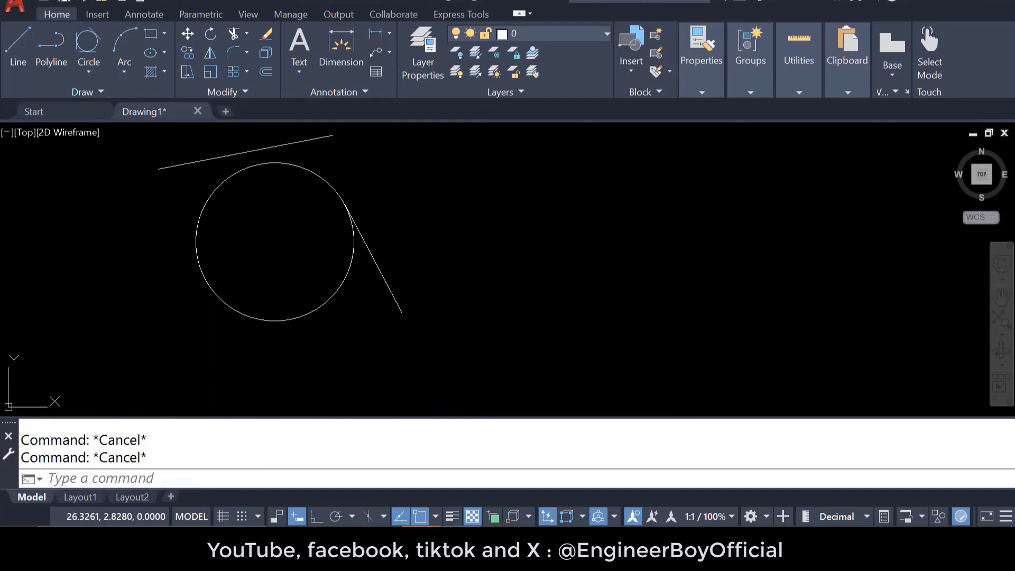
key(Return)
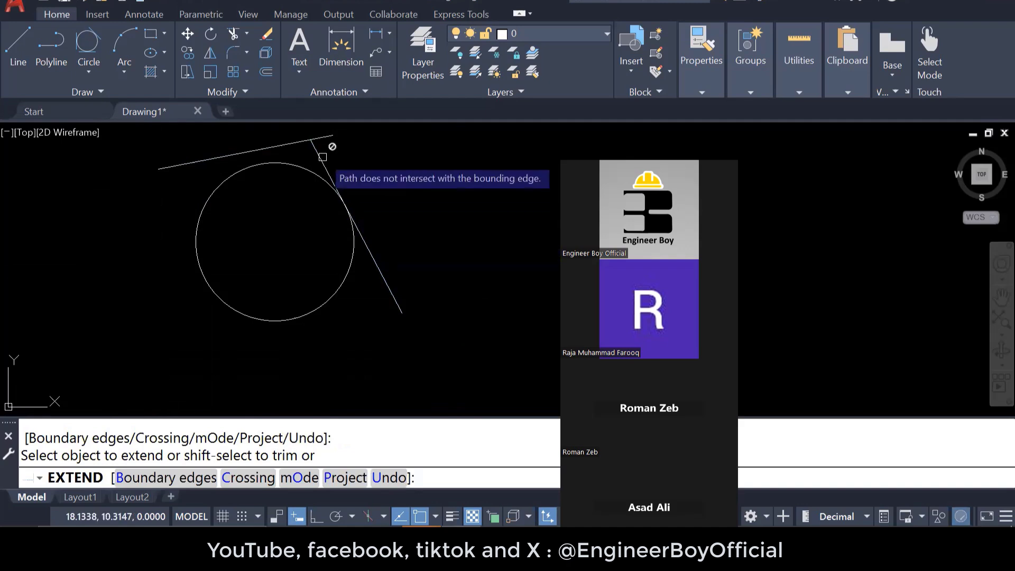
key(Escape)
key(Escape)
Erase the helper line above the circle and inspect up close where the extended line touches the circle.
click(335, 132)
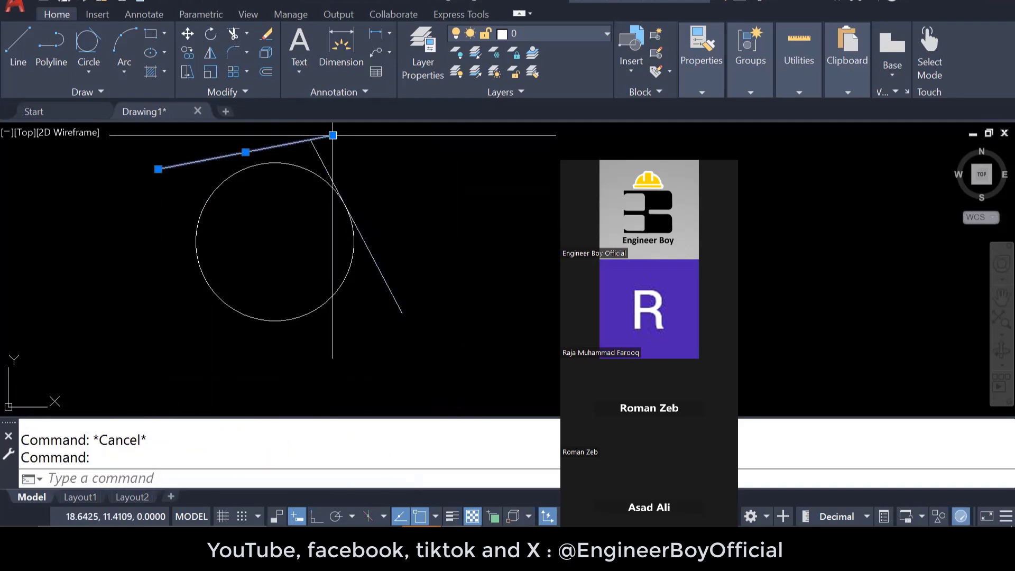
text(E)
key(Return)
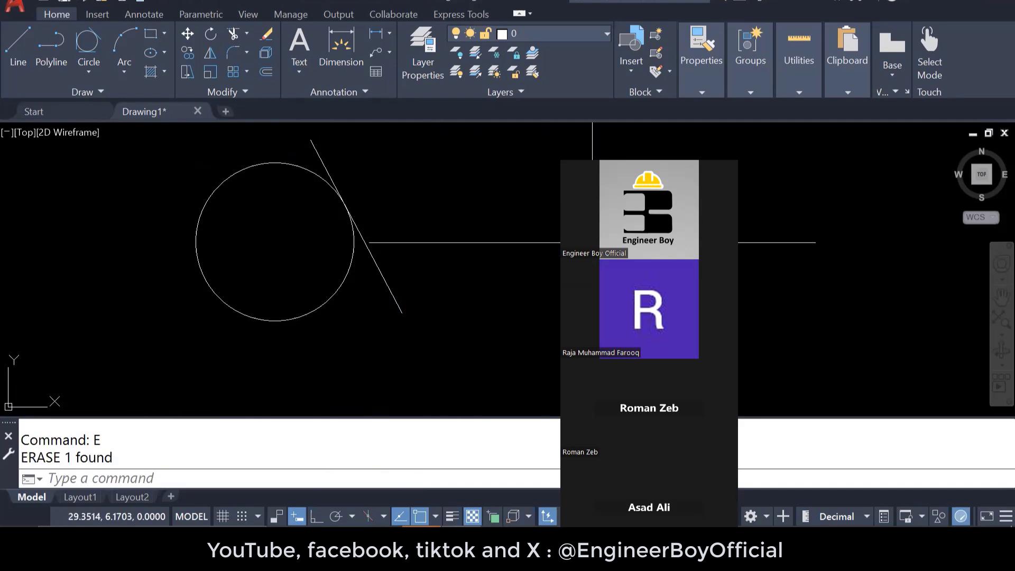
key(Escape)
key(Escape)
scroll(339, 188, up, 10)
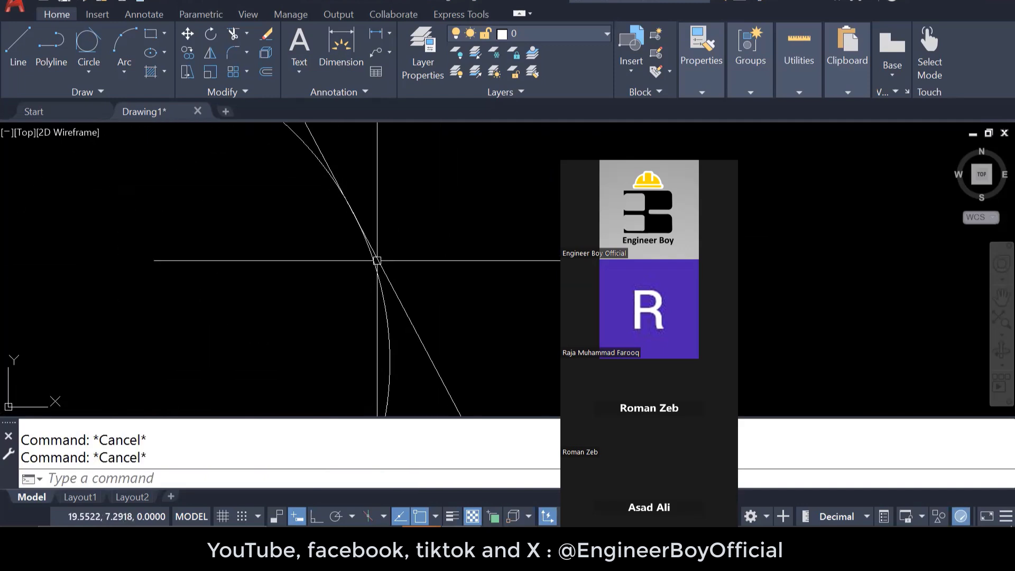
scroll(367, 238, down, 5)
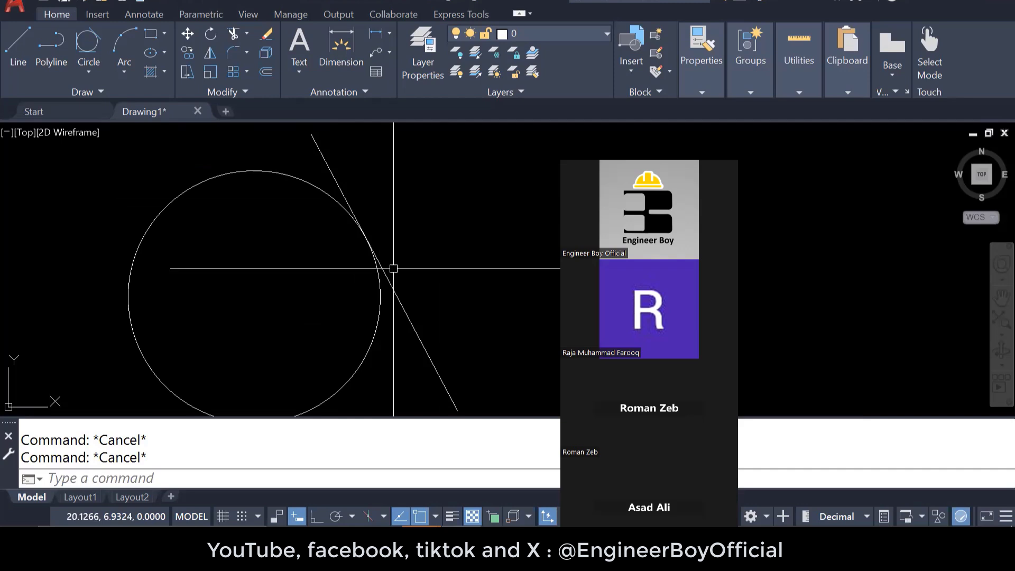
click(413, 309)
key(Escape)
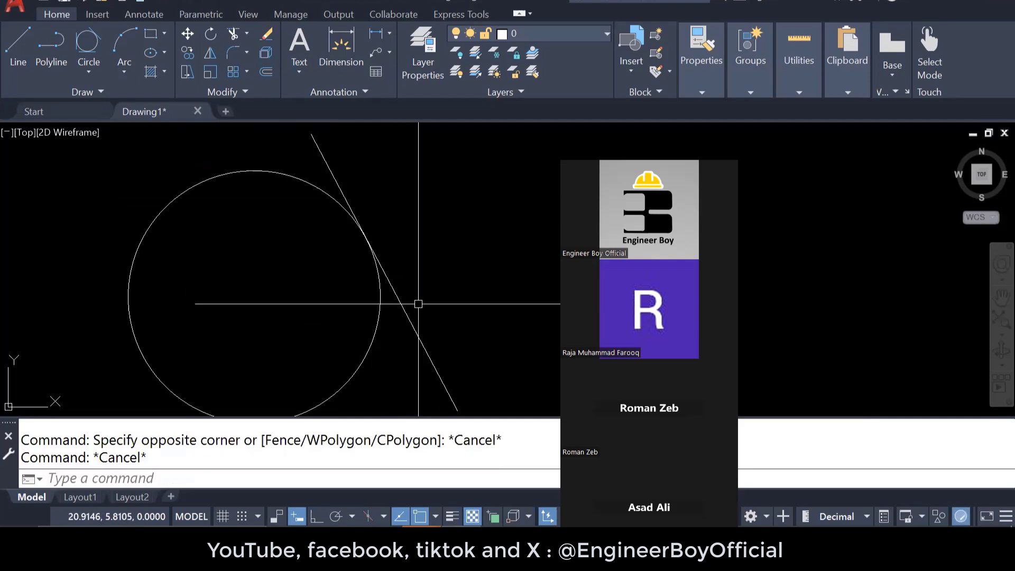
Start the Line command for another line beside the circle.
text(L)
key(Return)
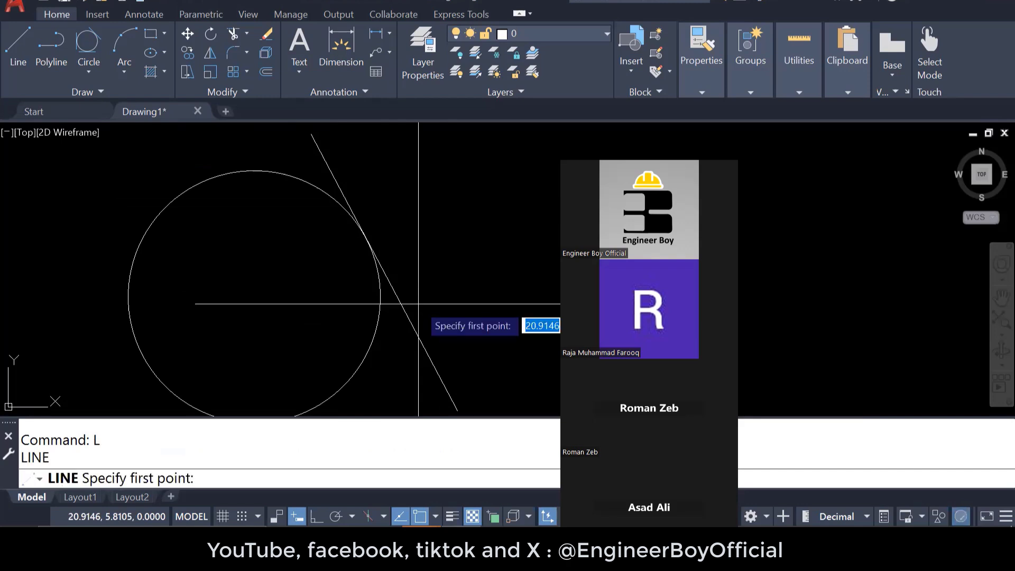